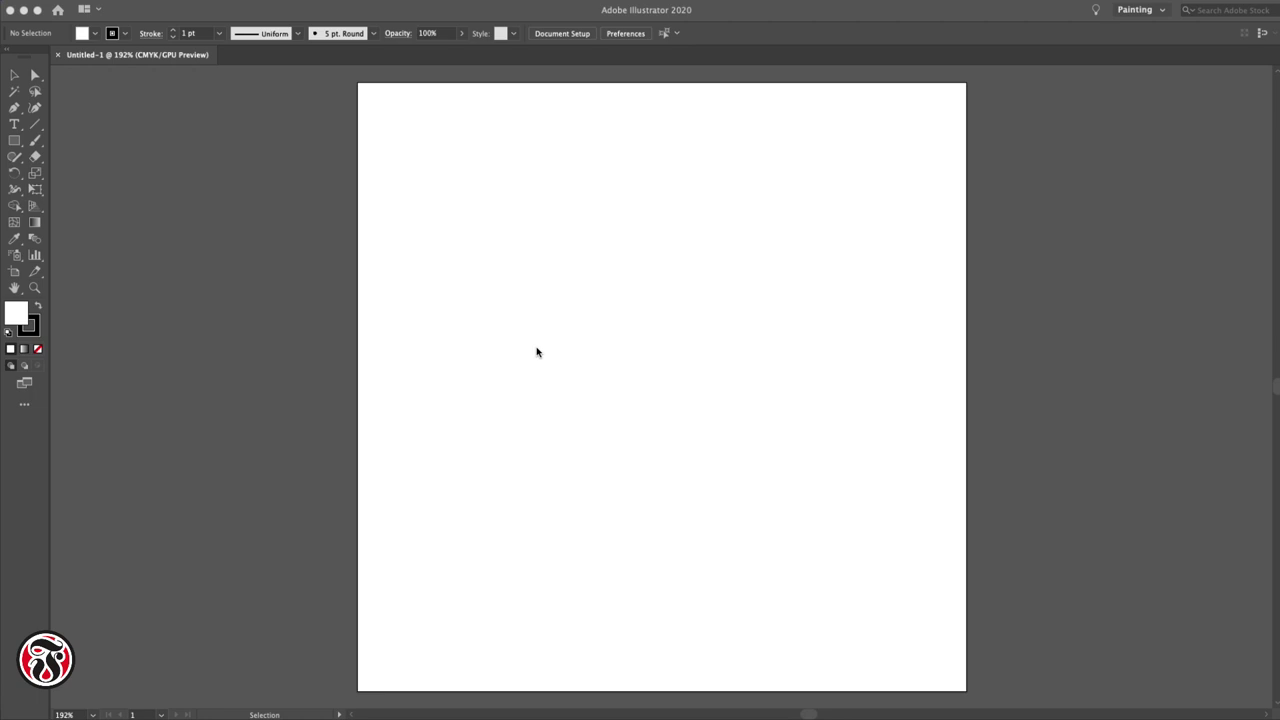
Step: Show the Pathfinder panel and select the Blob Brush with a 3 pt pressure-based size
{"action": "key", "text": "super+shift+F9"}
{"action": "left_click", "coordinate": [36, 141]}
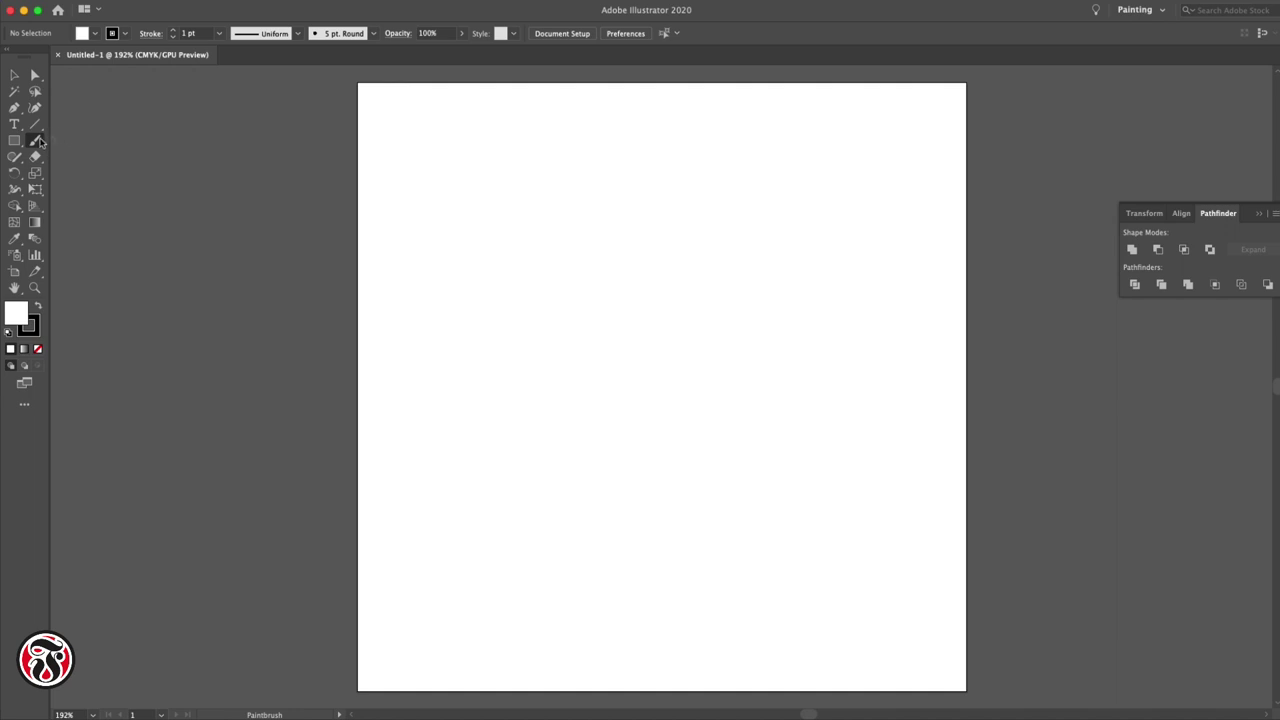
{"action": "left_click_drag", "start_coordinate": [40, 142], "coordinate": [95, 155]}
{"action": "double_click", "coordinate": [40, 142]}
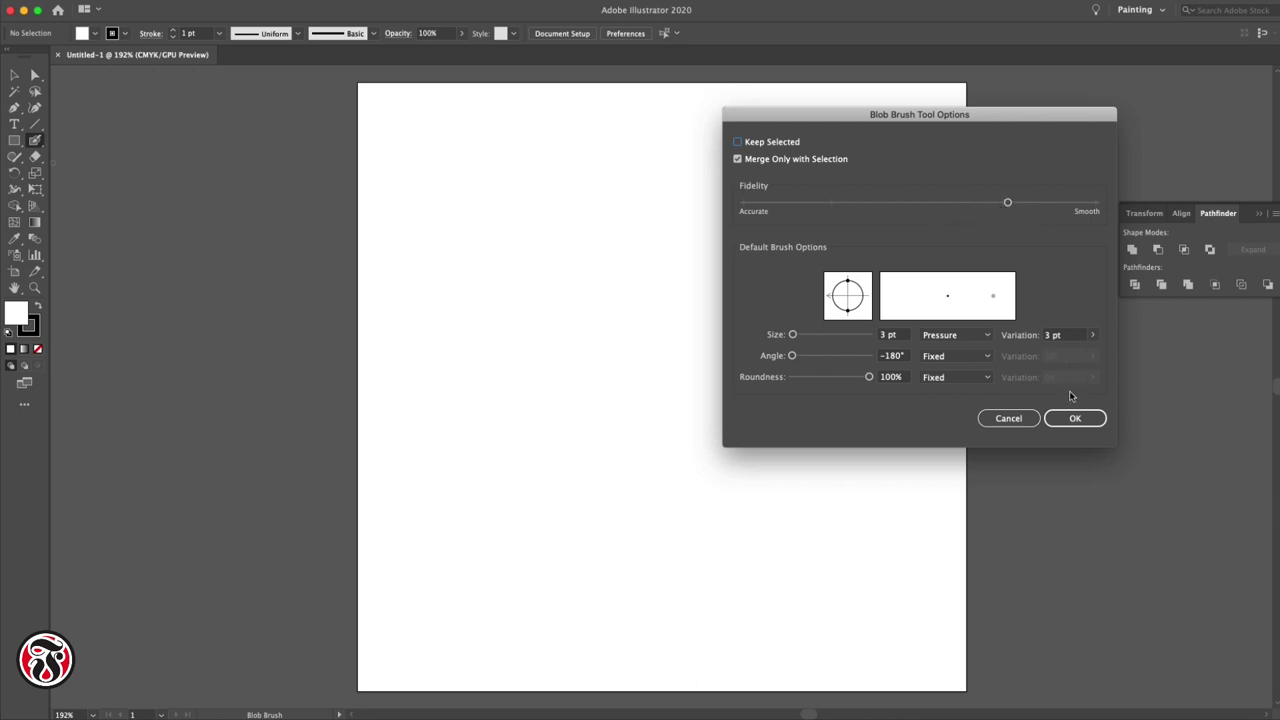
{"action": "left_click", "coordinate": [1075, 418]}
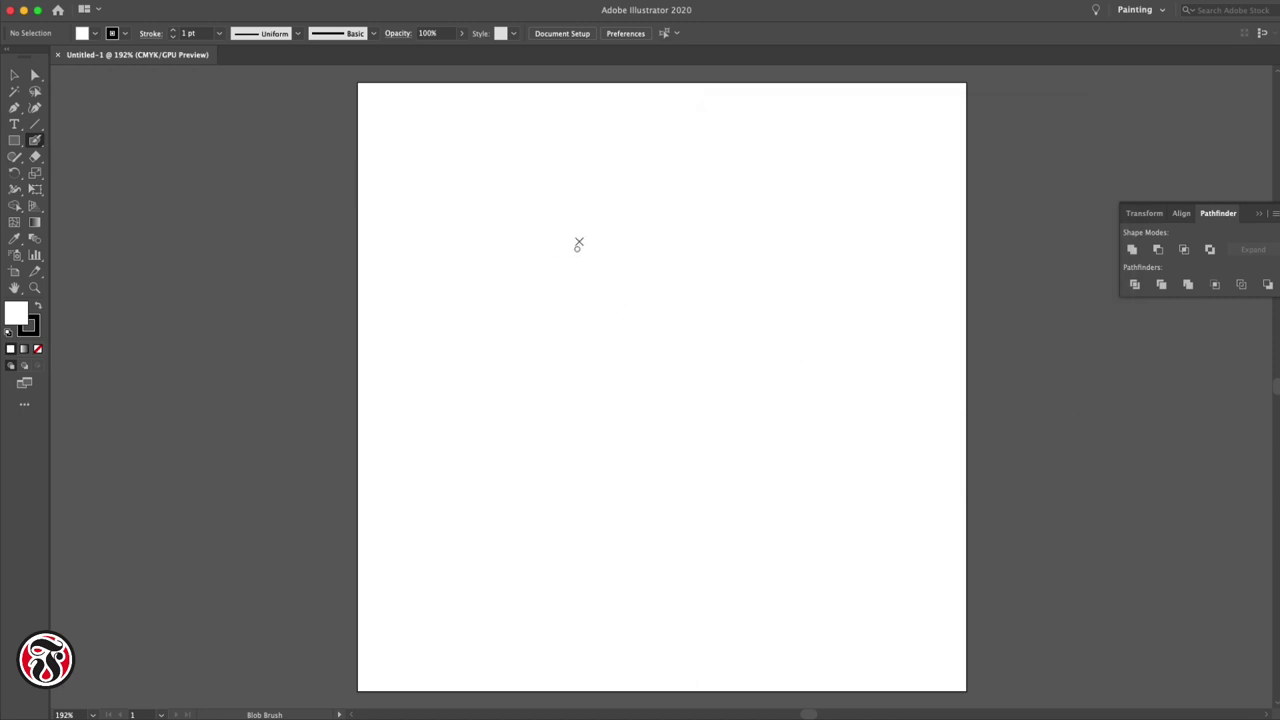
Step: Paint the moon's large outer arc, forehead, nose and lip lines with the Blob Brush
{"action": "mouse_move", "coordinate": [591, 214]}
{"action": "left_mouse_down"}
{"action": "mouse_move", "coordinate": [534, 336]}
{"action": "mouse_move", "coordinate": [548, 411]}
{"action": "mouse_move", "coordinate": [596, 476]}
{"action": "mouse_move", "coordinate": [660, 502]}
{"action": "mouse_move", "coordinate": [744, 501]}
{"action": "mouse_move", "coordinate": [806, 459]}
{"action": "mouse_move", "coordinate": [848, 388]}
{"action": "left_mouse_up"}
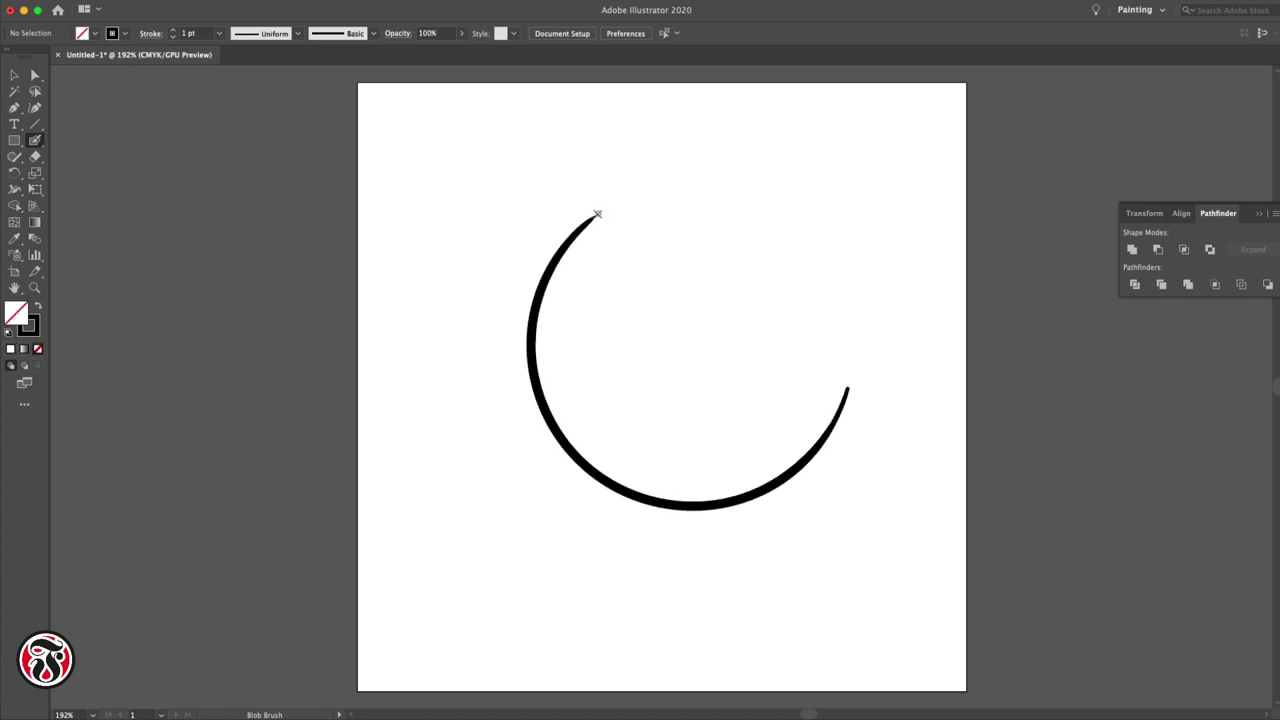
{"action": "mouse_move", "coordinate": [597, 214]}
{"action": "left_mouse_down"}
{"action": "mouse_move", "coordinate": [610, 288]}
{"action": "mouse_move", "coordinate": [629, 303]}
{"action": "mouse_move", "coordinate": [716, 291]}
{"action": "left_mouse_up"}
{"action": "mouse_move", "coordinate": [695, 340]}
{"action": "left_mouse_down"}
{"action": "mouse_move", "coordinate": [718, 291]}
{"action": "mouse_move", "coordinate": [715, 334]}
{"action": "mouse_move", "coordinate": [752, 325]}
{"action": "mouse_move", "coordinate": [730, 399]}
{"action": "left_mouse_up"}
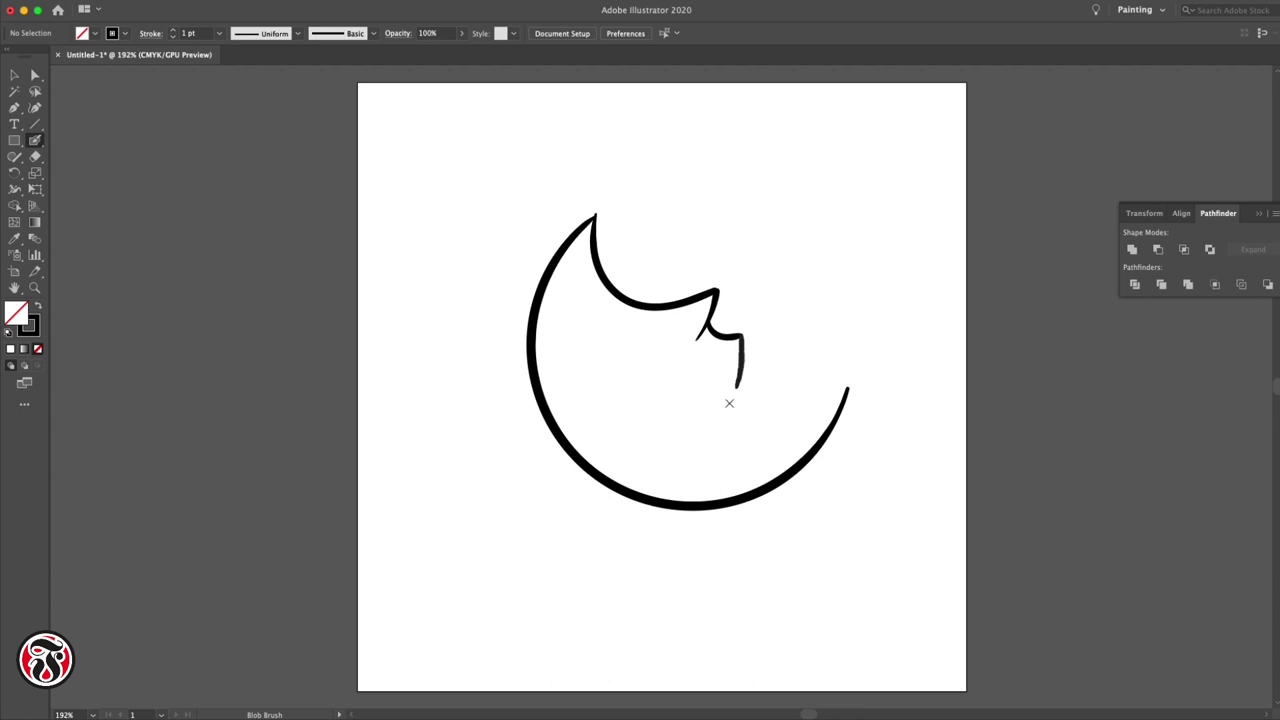
{"action": "mouse_move", "coordinate": [745, 350]}
{"action": "left_mouse_down"}
{"action": "mouse_move", "coordinate": [757, 363]}
{"action": "mouse_move", "coordinate": [763, 349]}
{"action": "left_mouse_up"}
Step: Undo a stray stroke, finish the lips, extend the right tip, and add the chin and closed eye
{"action": "key", "text": "super"}
{"action": "key", "text": "super+z"}
{"action": "left_click_drag", "start_coordinate": [757, 348], "coordinate": [760, 352]}
{"action": "left_click_drag", "start_coordinate": [857, 316], "coordinate": [844, 398]}
{"action": "mouse_move", "coordinate": [857, 313]}
{"action": "left_mouse_down"}
{"action": "mouse_move", "coordinate": [834, 358]}
{"action": "mouse_move", "coordinate": [786, 374]}
{"action": "mouse_move", "coordinate": [757, 359]}
{"action": "left_mouse_up"}
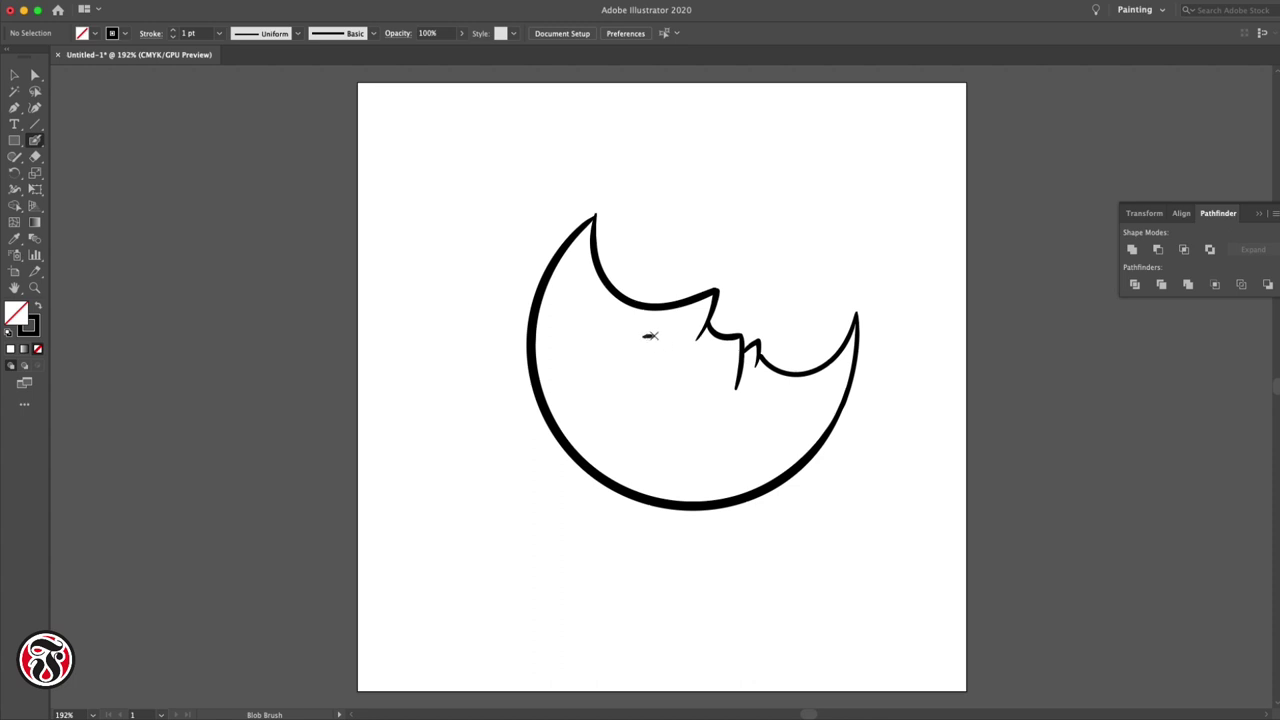
{"action": "mouse_move", "coordinate": [660, 341]}
{"action": "left_mouse_down"}
{"action": "mouse_move", "coordinate": [652, 378]}
{"action": "mouse_move", "coordinate": [675, 344]}
{"action": "mouse_move", "coordinate": [667, 368]}
{"action": "left_mouse_up"}
Step: Touch up the closed eye and nose lines and add a curved eyelid stroke
{"action": "key", "text": "super+z"}
{"action": "left_click_drag", "start_coordinate": [659, 362], "coordinate": [678, 335]}
{"action": "left_click_drag", "start_coordinate": [715, 296], "coordinate": [700, 334]}
{"action": "mouse_move", "coordinate": [642, 398]}
{"action": "left_mouse_down"}
{"action": "mouse_move", "coordinate": [622, 364]}
{"action": "mouse_move", "coordinate": [626, 321]}
{"action": "left_mouse_up"}
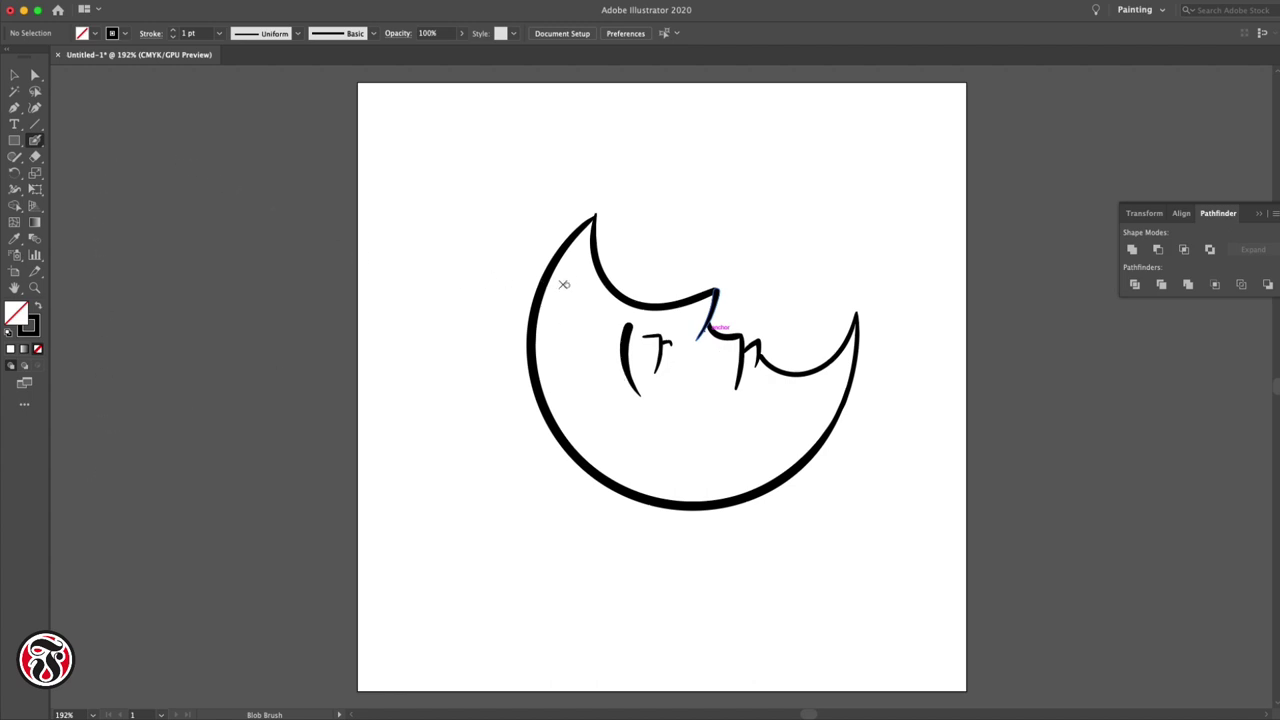
Step: Brush a fan of diagonal hatching strokes down the moon's inner left side and along the bottom
{"action": "left_click_drag", "start_coordinate": [562, 282], "coordinate": [531, 370]}
{"action": "left_click_drag", "start_coordinate": [565, 310], "coordinate": [548, 420]}
{"action": "left_click_drag", "start_coordinate": [573, 334], "coordinate": [567, 452]}
{"action": "left_click_drag", "start_coordinate": [582, 360], "coordinate": [593, 471]}
{"action": "left_click_drag", "start_coordinate": [599, 386], "coordinate": [614, 487]}
{"action": "left_click_drag", "start_coordinate": [617, 408], "coordinate": [641, 499]}
{"action": "left_click_drag", "start_coordinate": [637, 424], "coordinate": [664, 501]}
{"action": "left_click_drag", "start_coordinate": [657, 435], "coordinate": [689, 497]}
{"action": "left_click_drag", "start_coordinate": [683, 447], "coordinate": [719, 501]}
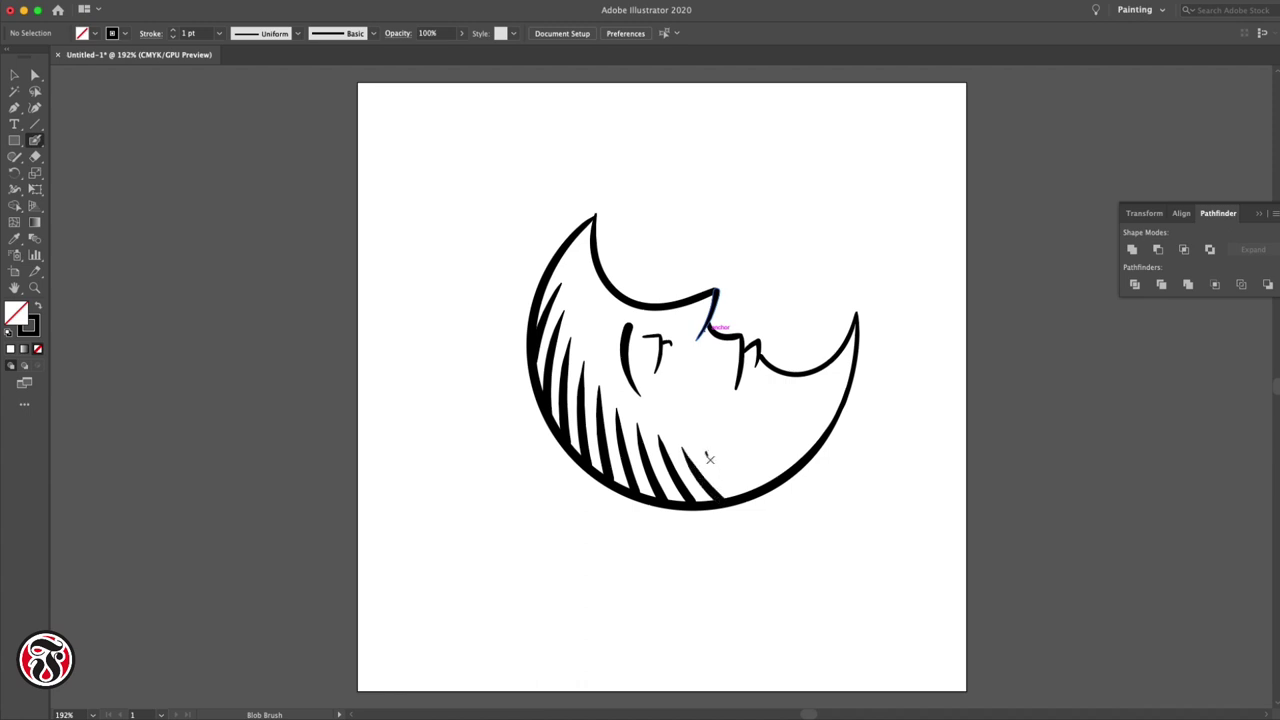
{"action": "left_click_drag", "start_coordinate": [709, 458], "coordinate": [748, 500]}
Step: Redo the lower-right hatching, undoing misfires, ending with two strokes along the right edge
{"action": "mouse_move", "coordinate": [744, 446]}
{"action": "left_mouse_down"}
{"action": "mouse_move", "coordinate": [782, 475]}
{"action": "mouse_move", "coordinate": [776, 446]}
{"action": "mouse_move", "coordinate": [801, 460]}
{"action": "mouse_move", "coordinate": [801, 437]}
{"action": "mouse_move", "coordinate": [820, 439]}
{"action": "mouse_move", "coordinate": [806, 415]}
{"action": "mouse_move", "coordinate": [846, 396]}
{"action": "left_mouse_up"}
{"action": "key", "text": "ctrl+z"}
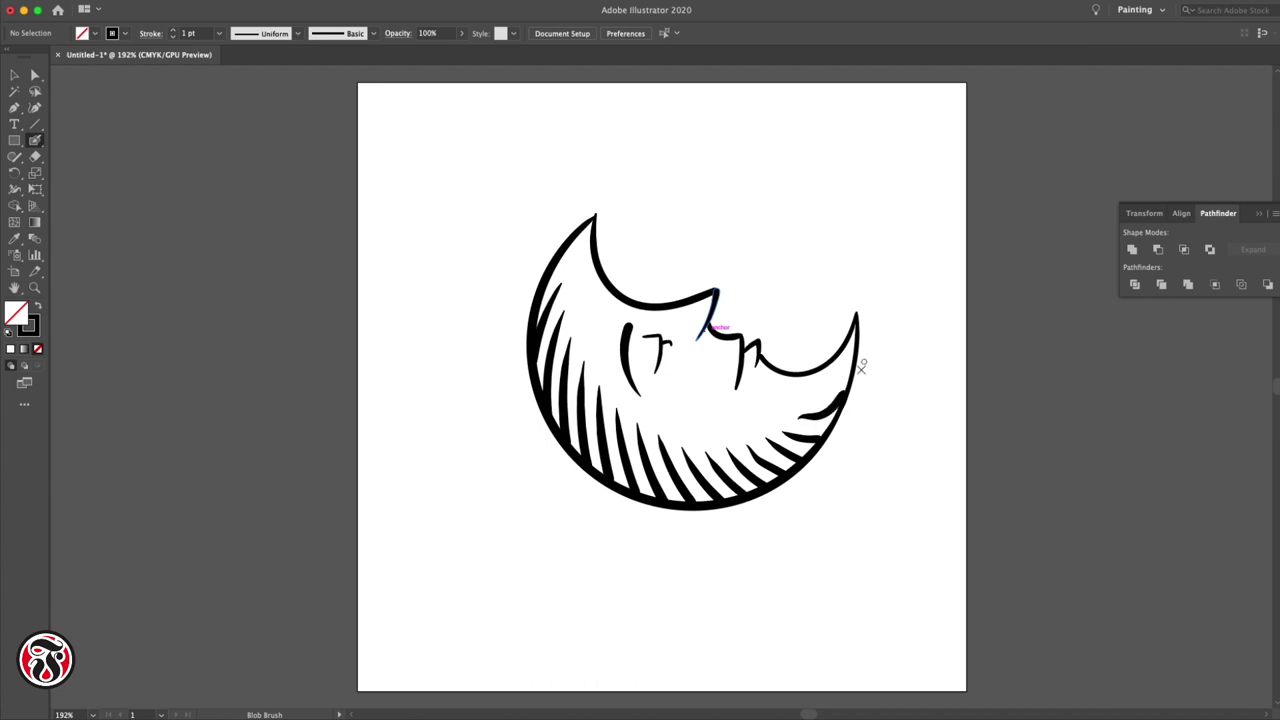
{"action": "key", "text": "ctrl+z"}
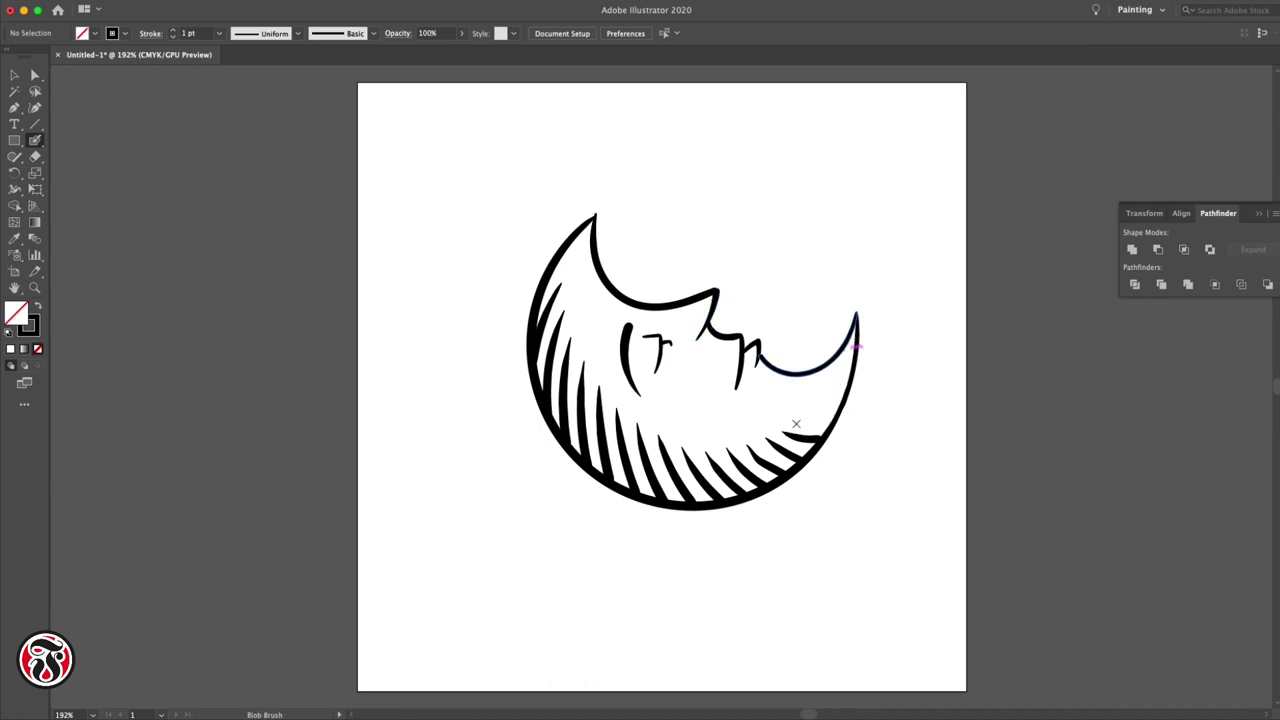
{"action": "left_click_drag", "start_coordinate": [796, 424], "coordinate": [848, 390]}
{"action": "key", "text": "ctrl+z"}
{"action": "left_click_drag", "start_coordinate": [798, 420], "coordinate": [838, 412]}
{"action": "left_click_drag", "start_coordinate": [806, 412], "coordinate": [852, 378]}
Step: Select all the moon strokes and rotate the artwork to about 325°
{"action": "key", "text": "v"}
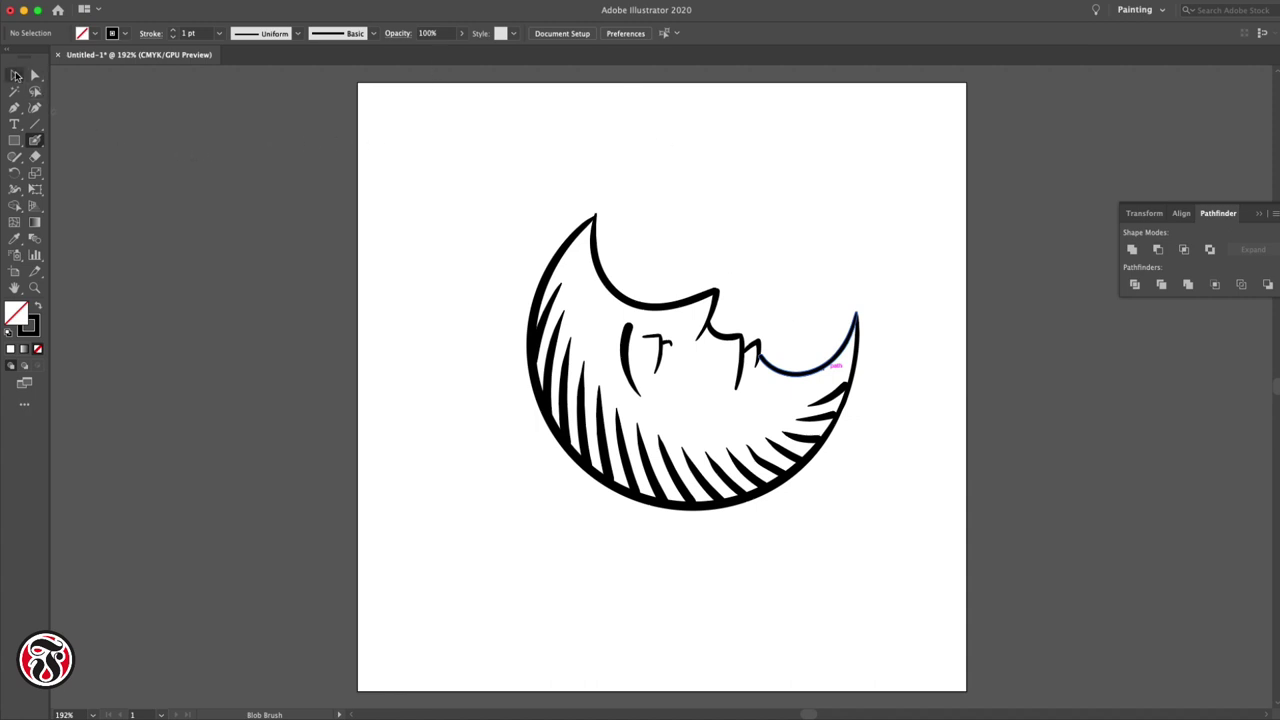
{"action": "left_click_drag", "start_coordinate": [500, 181], "coordinate": [914, 590]}
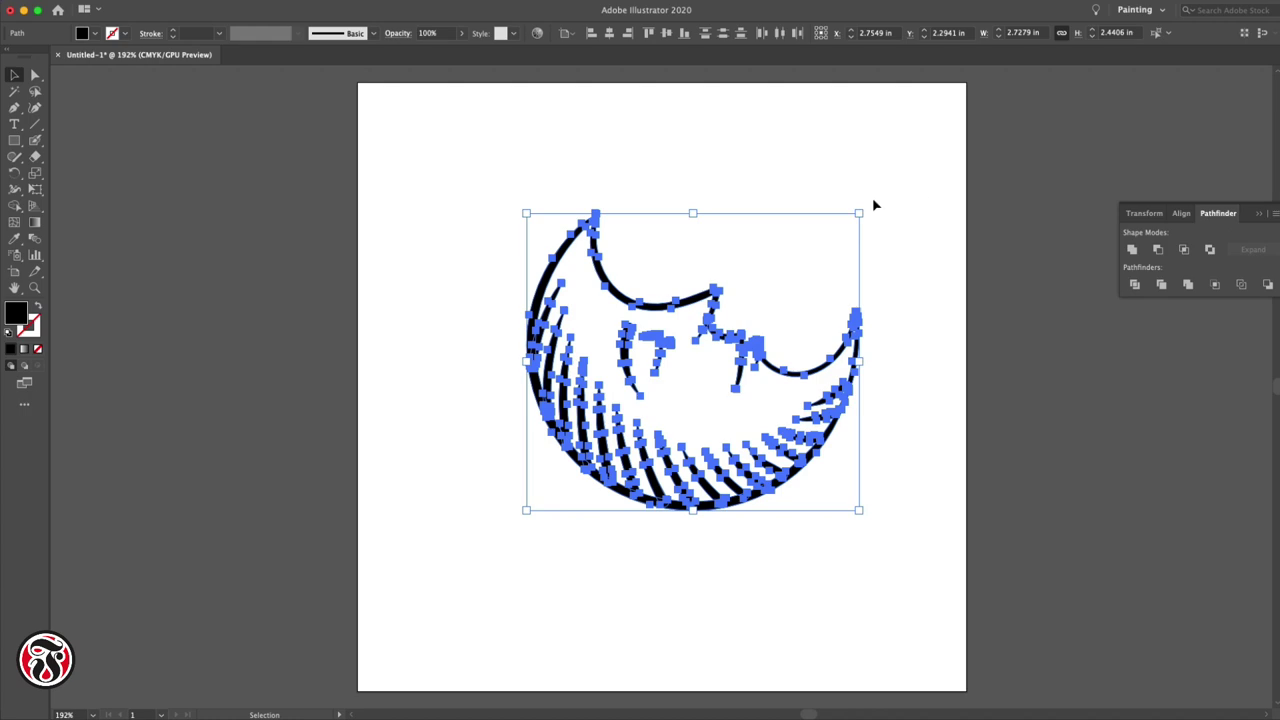
{"action": "left_click_drag", "start_coordinate": [863, 206], "coordinate": [850, 336]}
{"action": "left_click", "coordinate": [873, 252]}
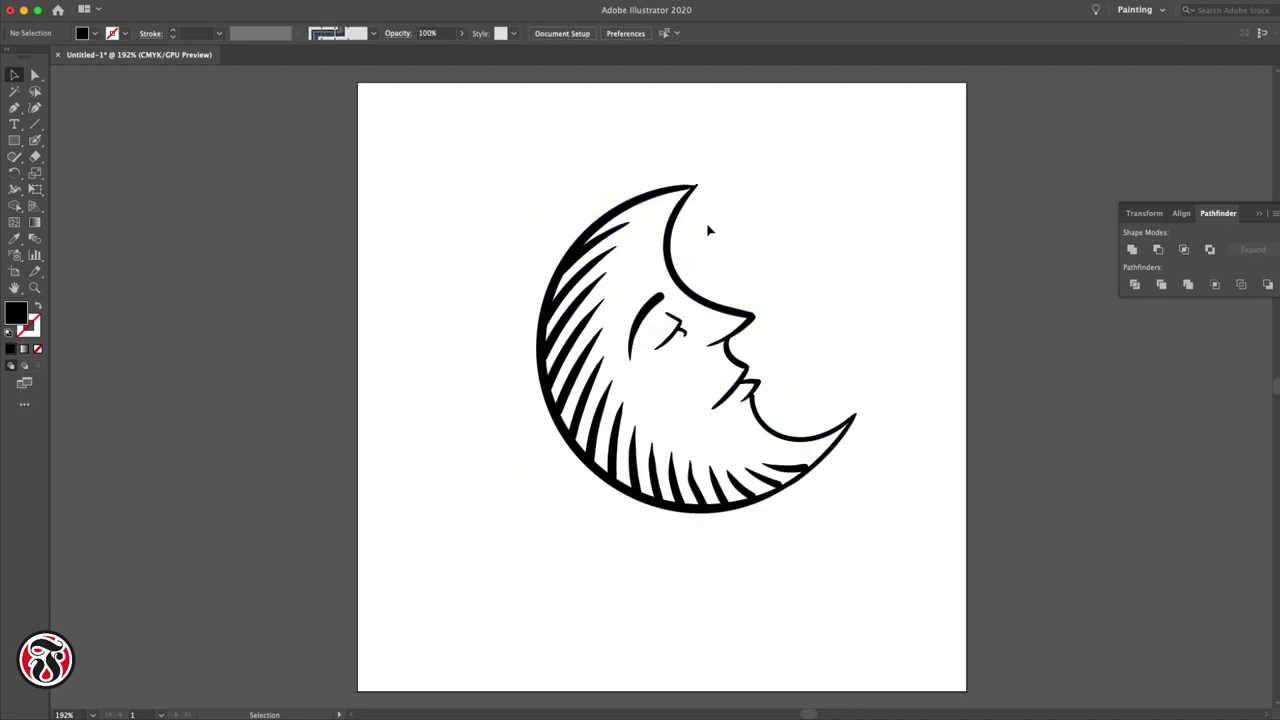
Step: Unite all the moon strokes into one shape with Pathfinder and reselect it
{"action": "left_click_drag", "start_coordinate": [474, 150], "coordinate": [885, 541]}
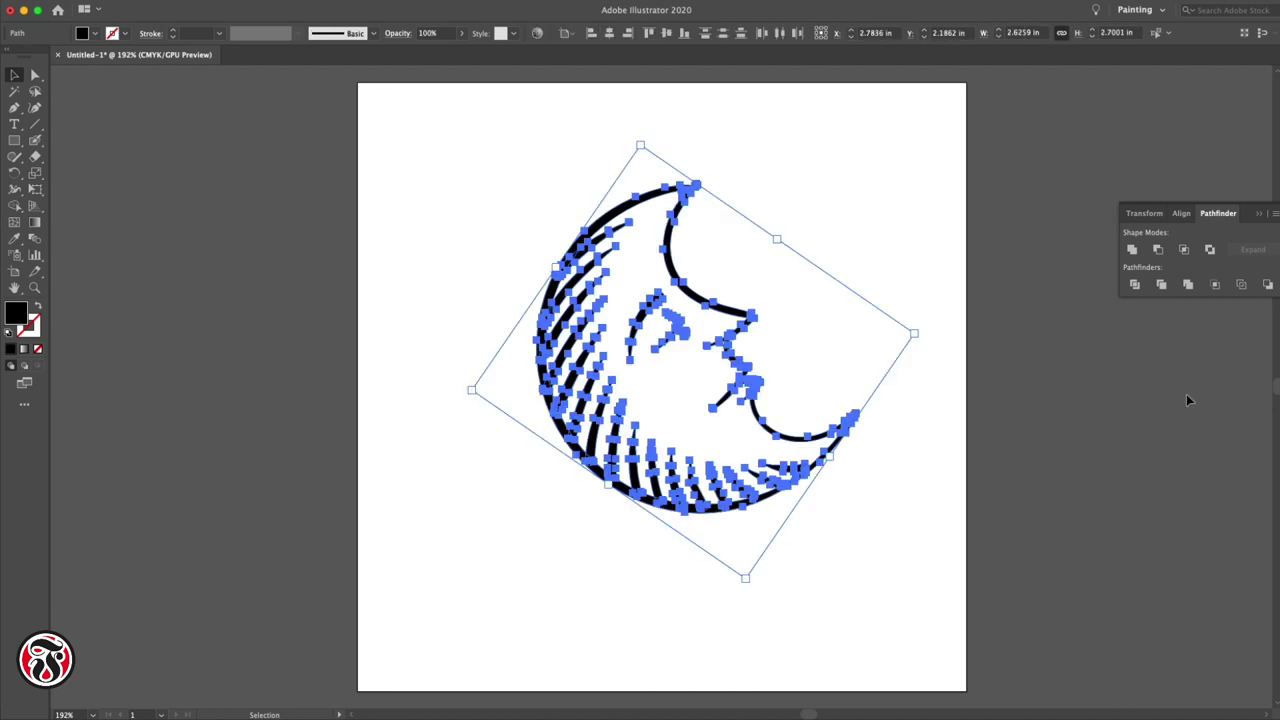
{"action": "left_click", "coordinate": [1132, 250]}
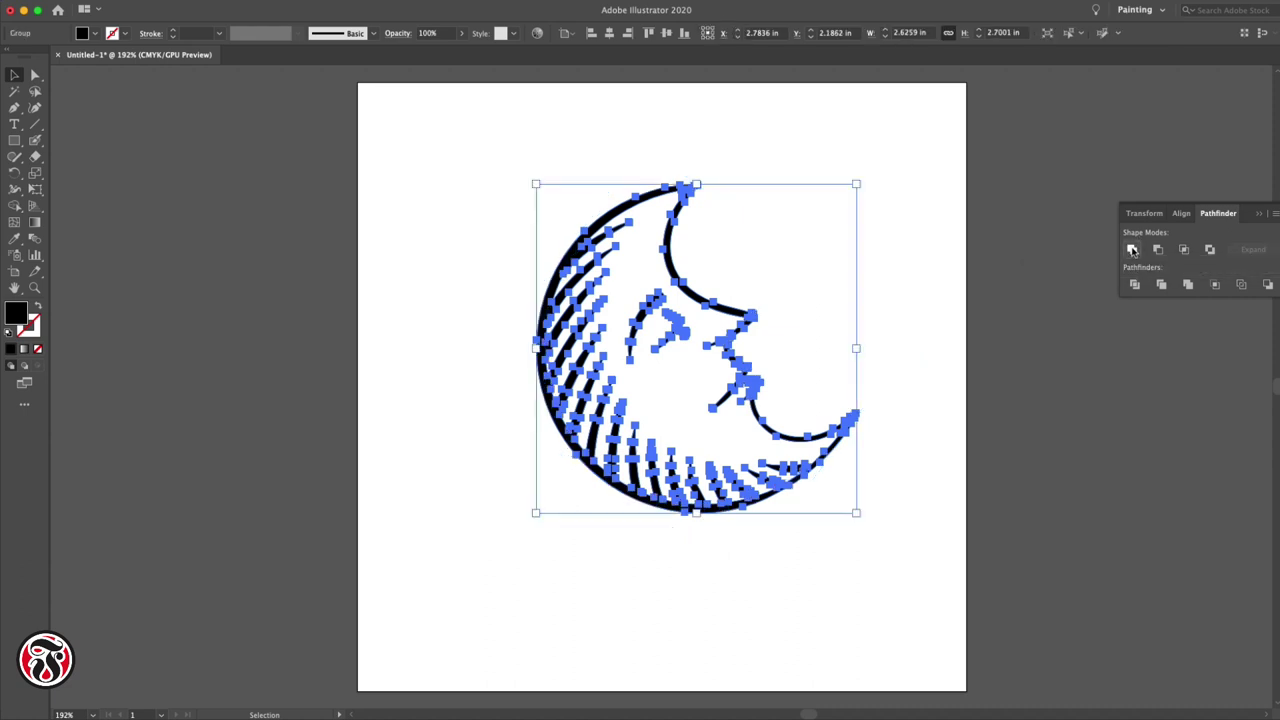
{"action": "left_click", "coordinate": [916, 283]}
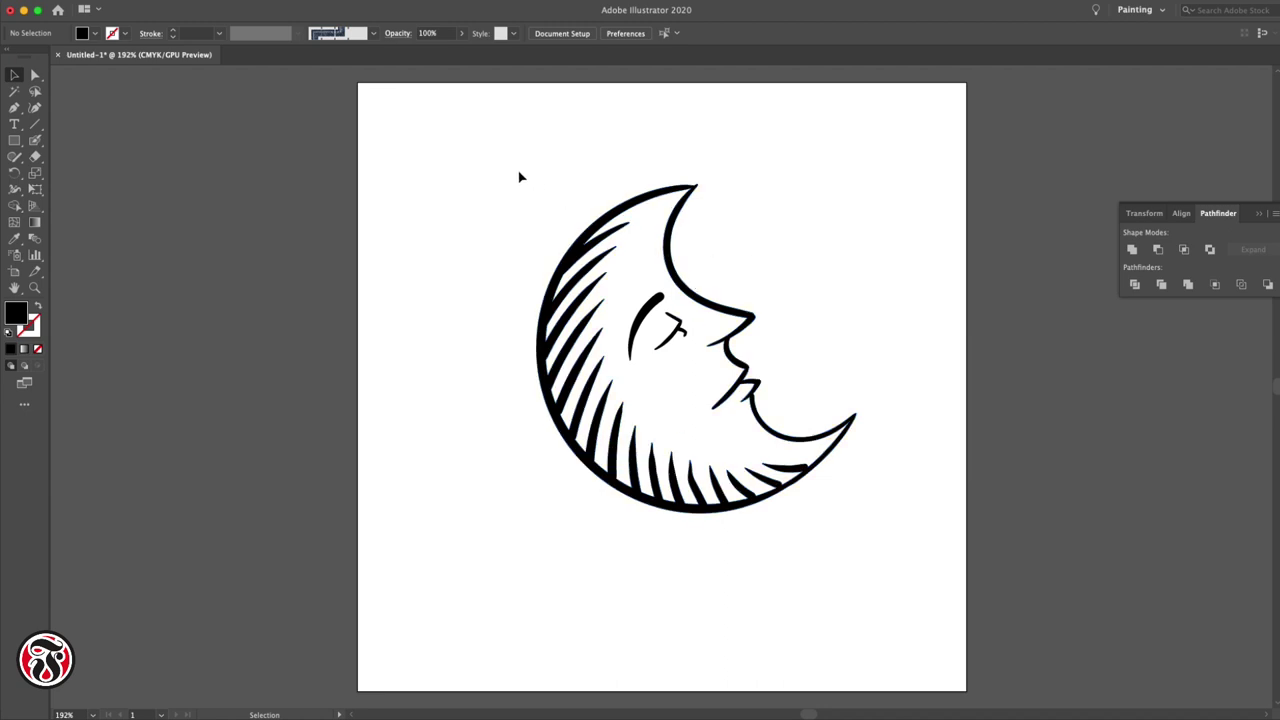
{"action": "left_click_drag", "start_coordinate": [465, 160], "coordinate": [918, 550]}
{"action": "key", "text": "a"}
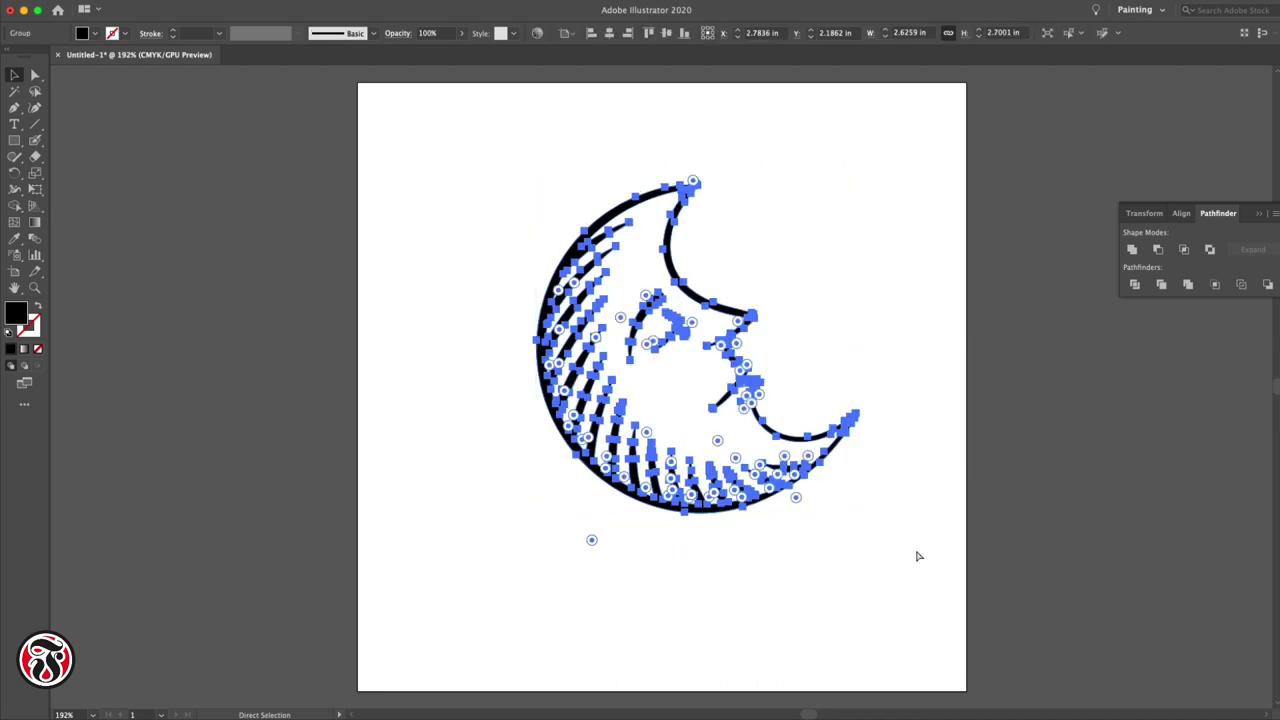
{"action": "key", "text": "v"}
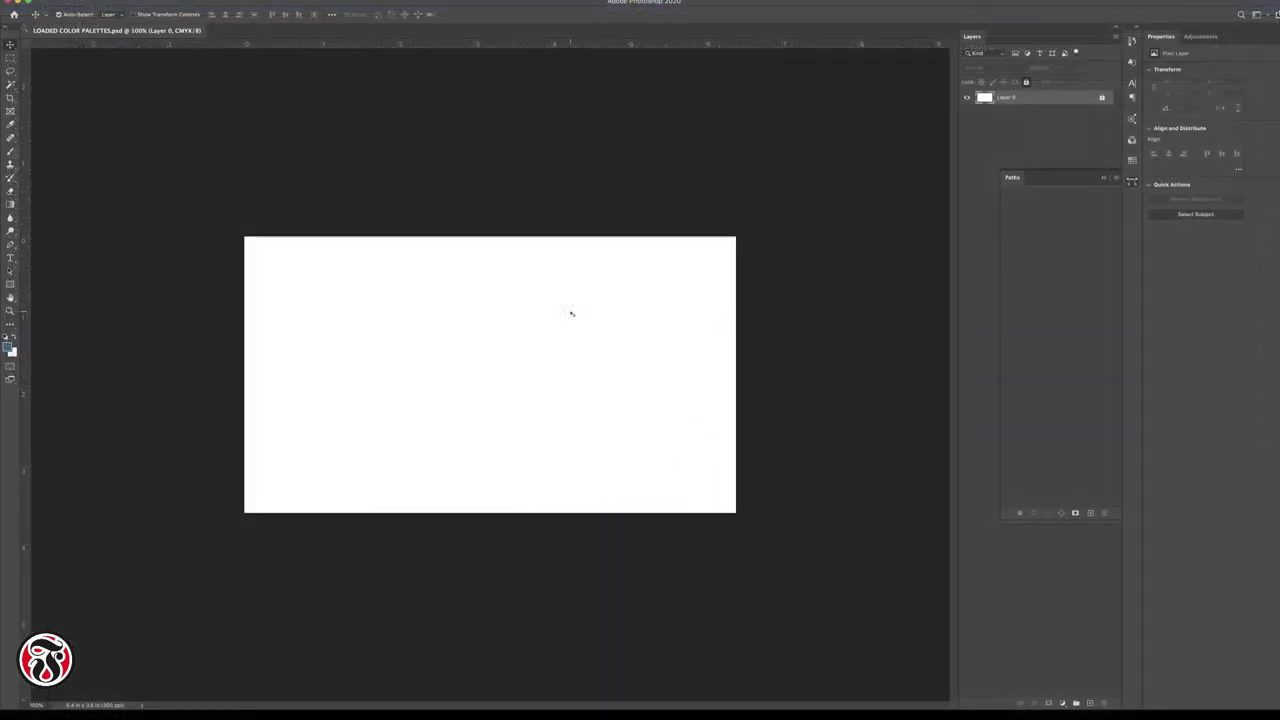
Step: Paste the moon into LOADED COLOR PALETTES.psd as shape layer Shape 1 and close the Paths panel
{"action": "key", "text": "super+v"}
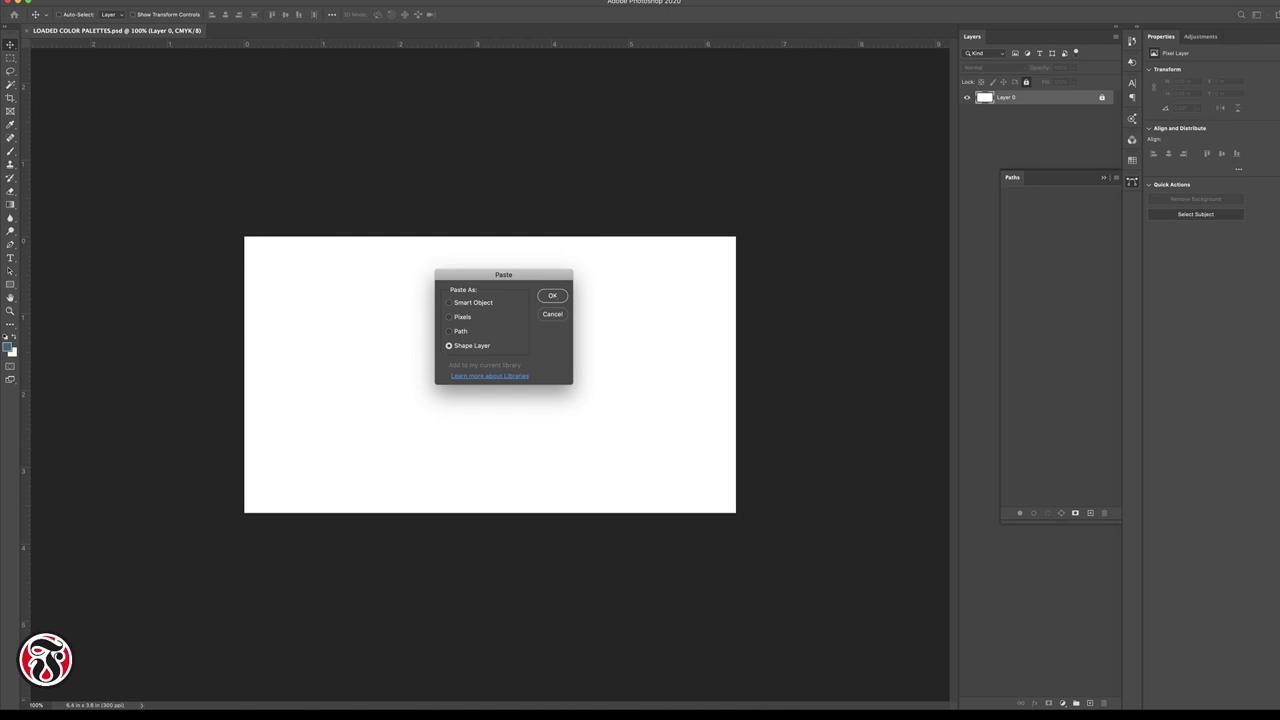
{"action": "left_click", "coordinate": [554, 296]}
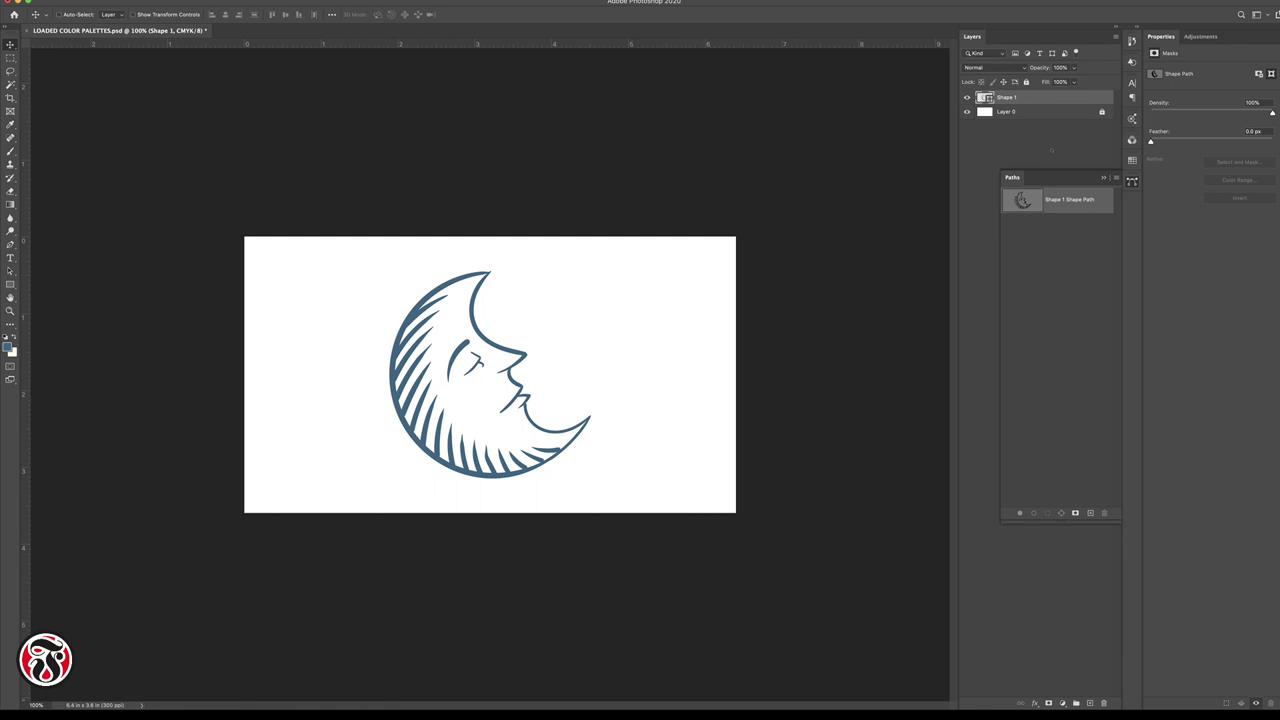
{"action": "left_click", "coordinate": [1103, 178]}
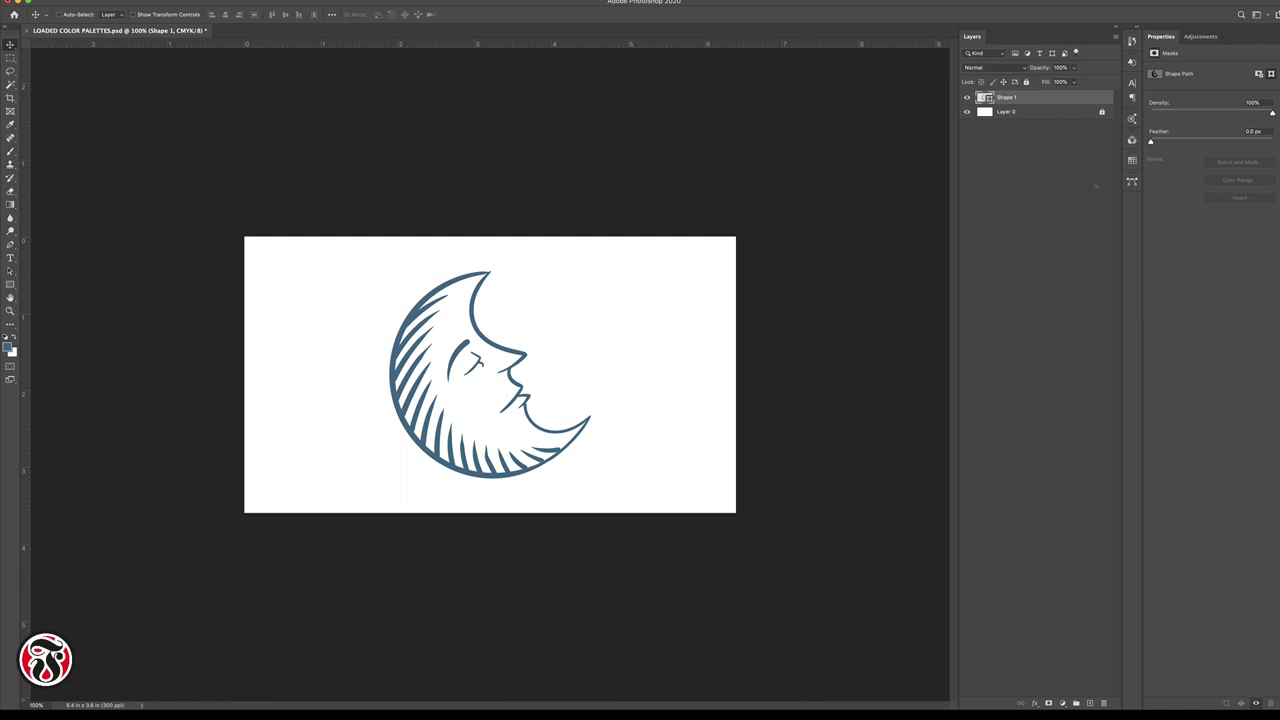
Step: Recolour Shape 1 to near-black #001927 and add an empty Layer 1 beneath it
{"action": "double_click", "coordinate": [988, 99]}
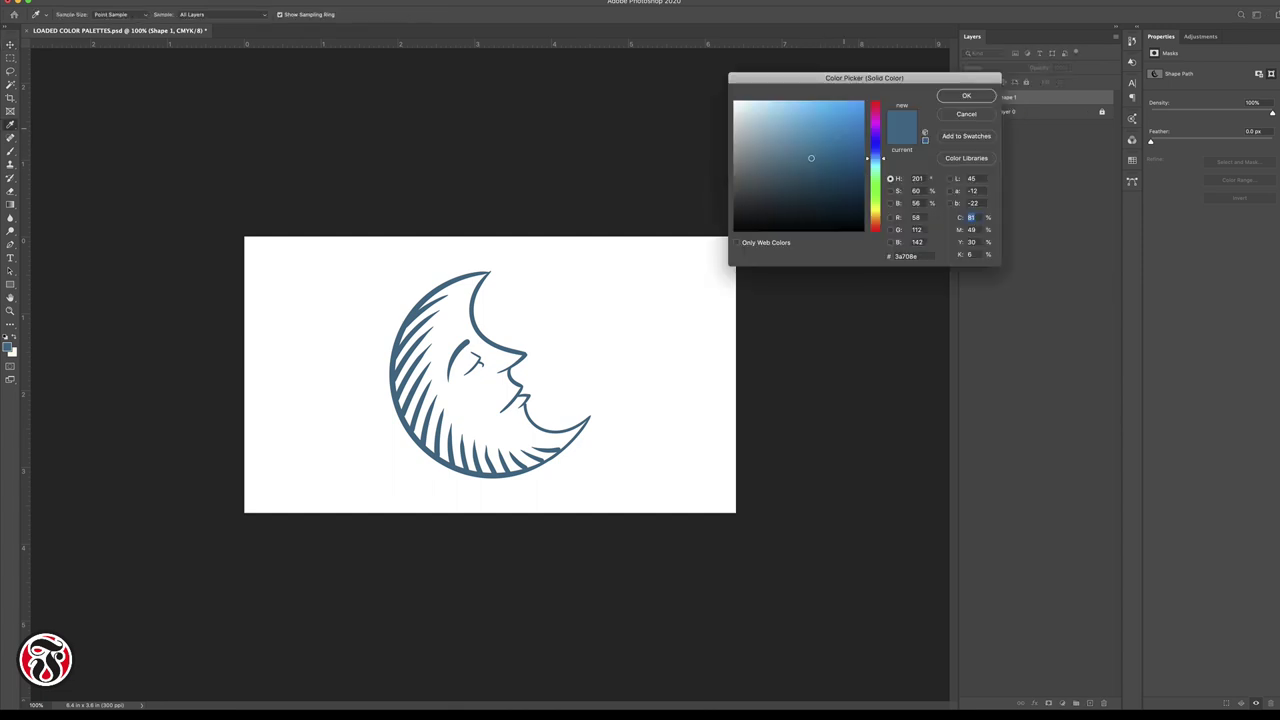
{"action": "left_click_drag", "start_coordinate": [811, 158], "coordinate": [800, 120]}
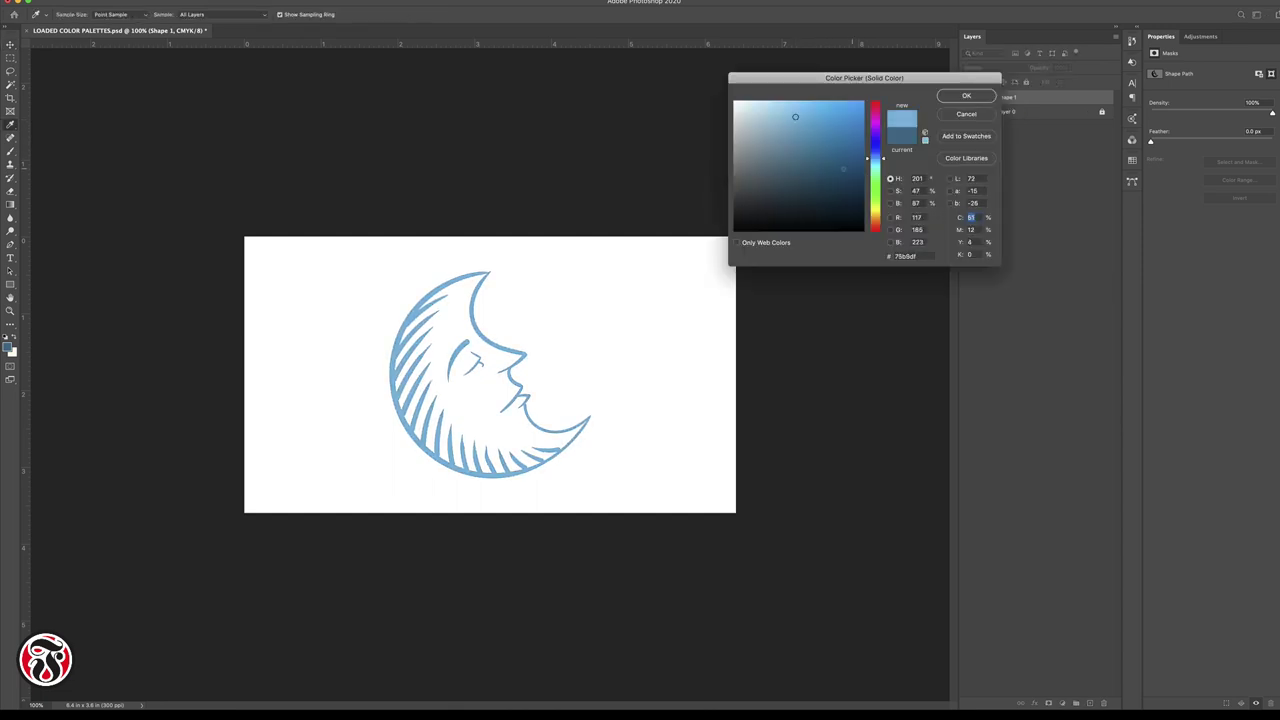
{"action": "left_click", "coordinate": [856, 207]}
{"action": "left_click_drag", "start_coordinate": [856, 207], "coordinate": [863, 210]}
{"action": "key", "text": "Return"}
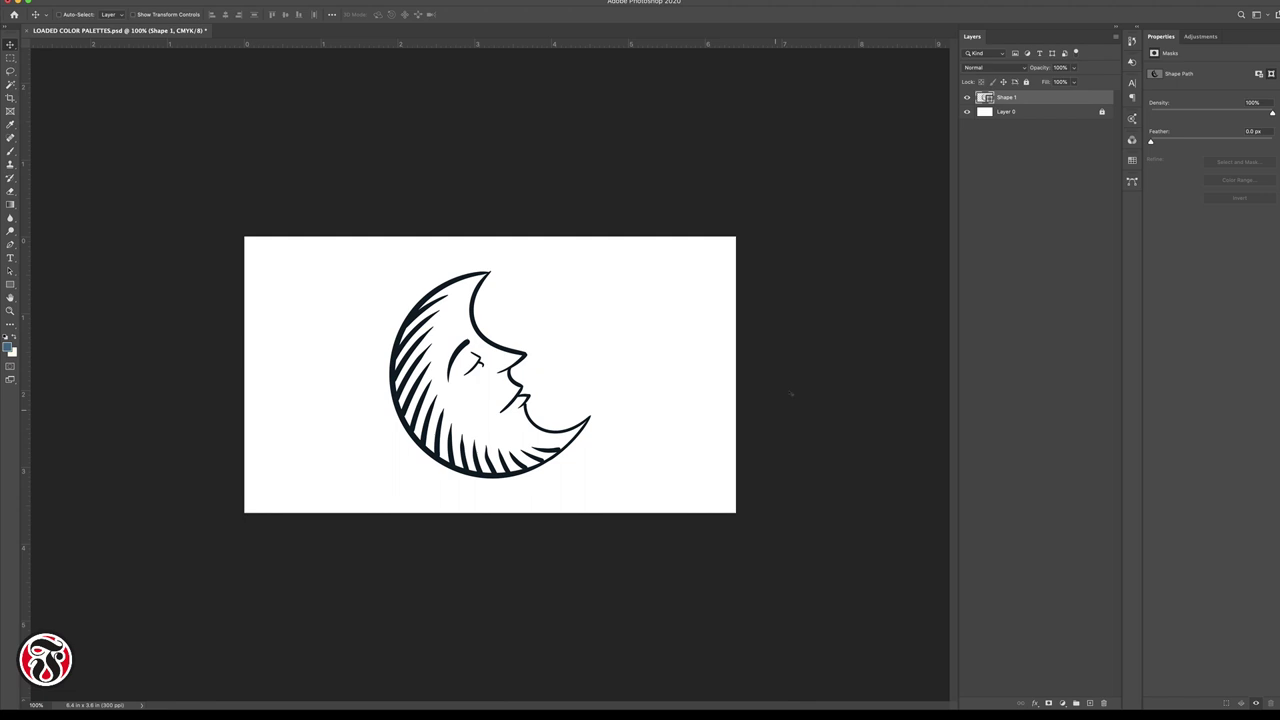
{"action": "left_click", "coordinate": [1090, 703]}
{"action": "left_click_drag", "start_coordinate": [1040, 102], "coordinate": [1024, 129]}
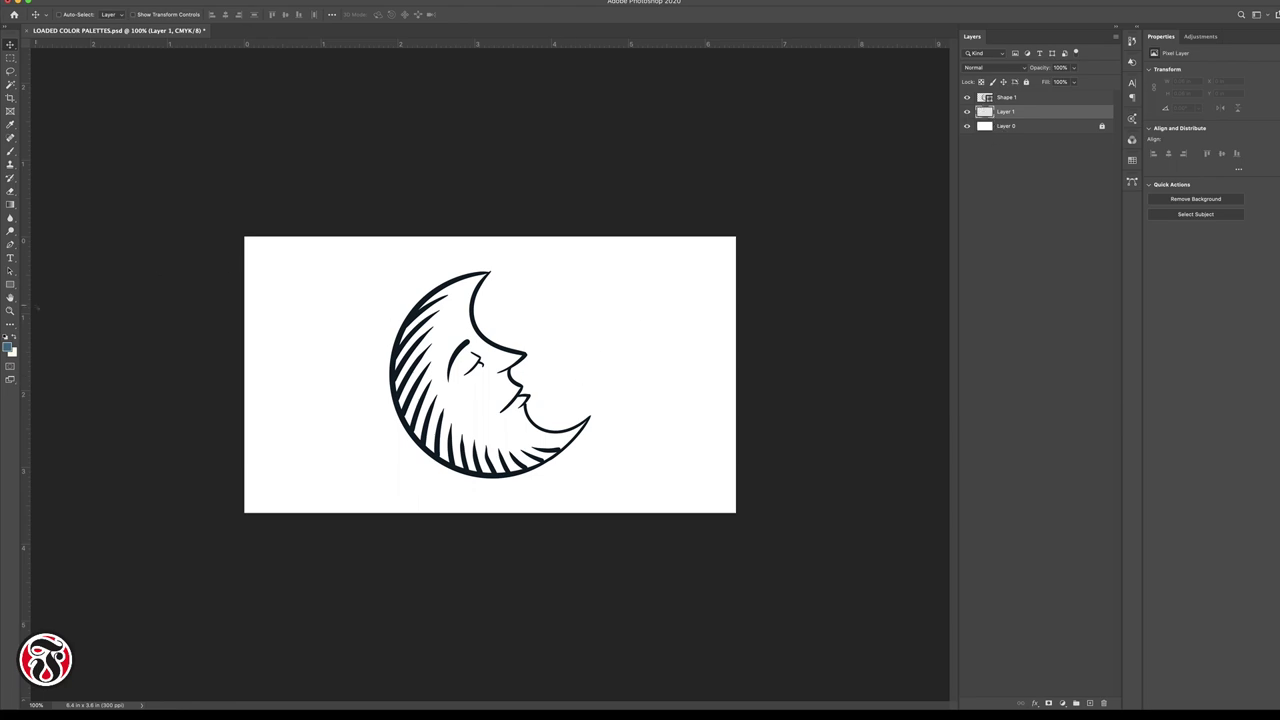
Step: Zoom in closely on the moon's eye, then start renaming the Shape 1 layer
{"action": "key", "text": "z"}
{"action": "left_click_drag", "start_coordinate": [445, 355], "coordinate": [285, 274]}
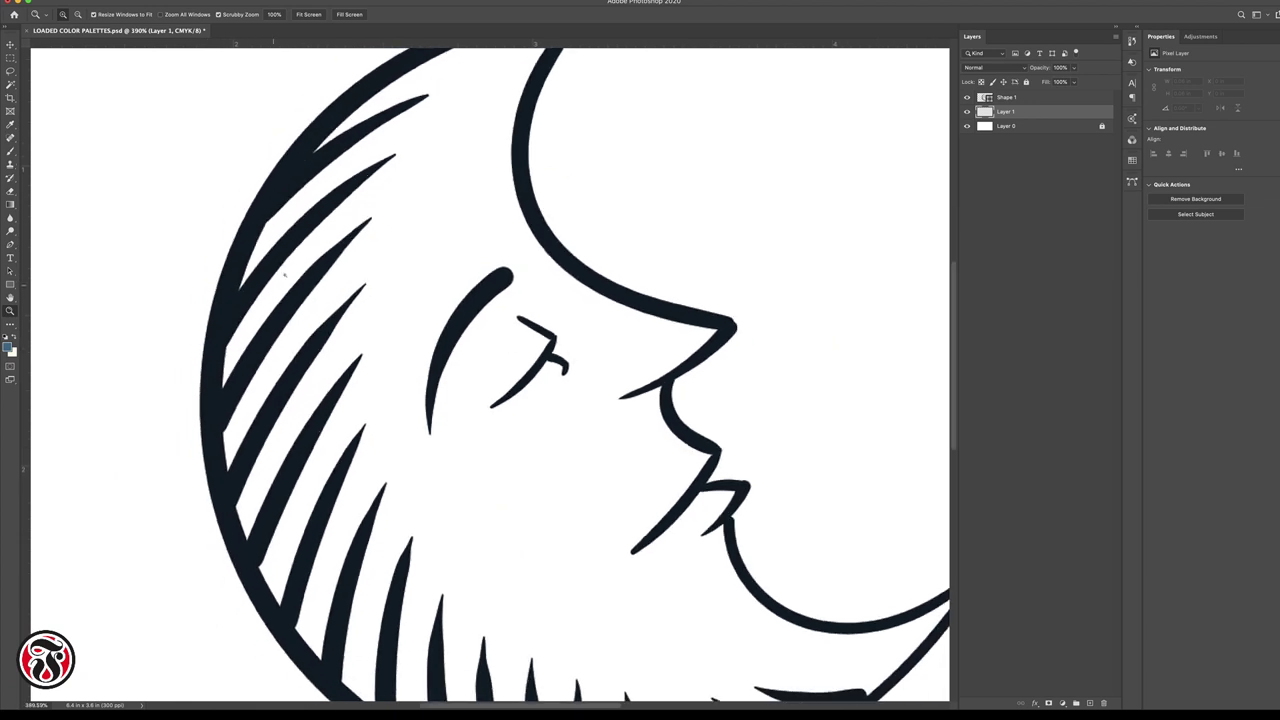
{"action": "key", "text": "v"}
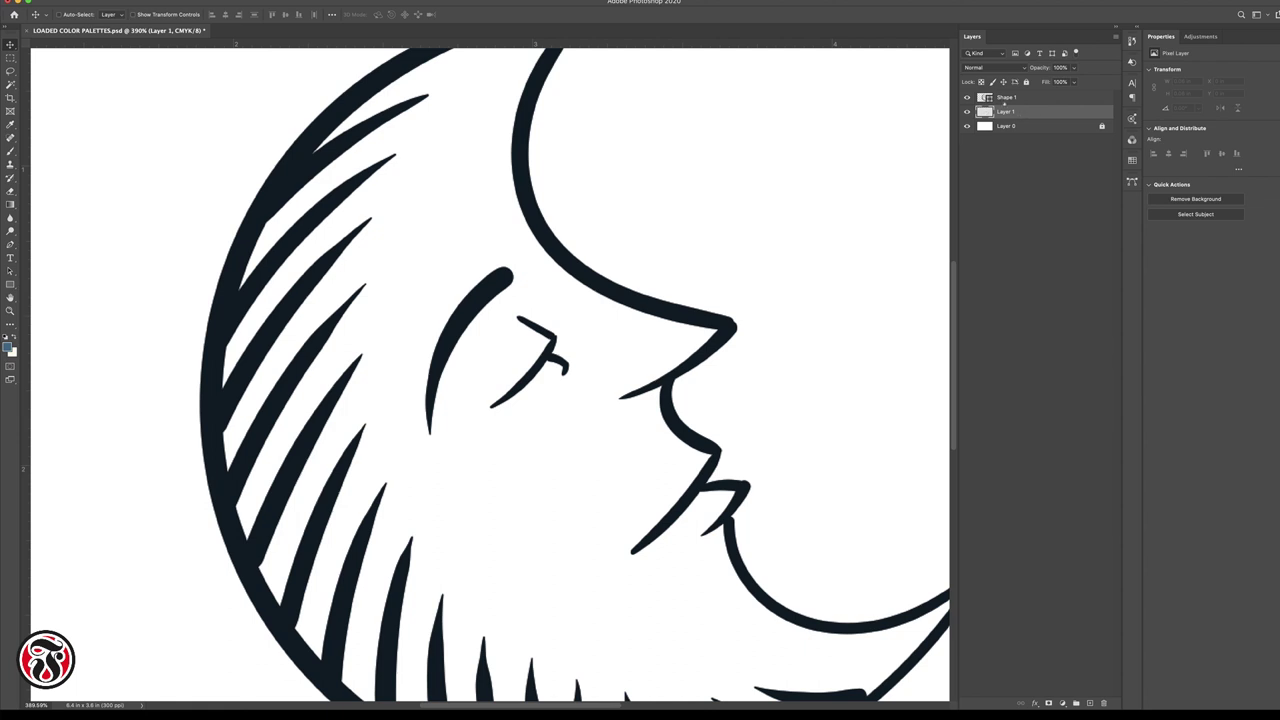
{"action": "double_click", "coordinate": [1006, 97]}
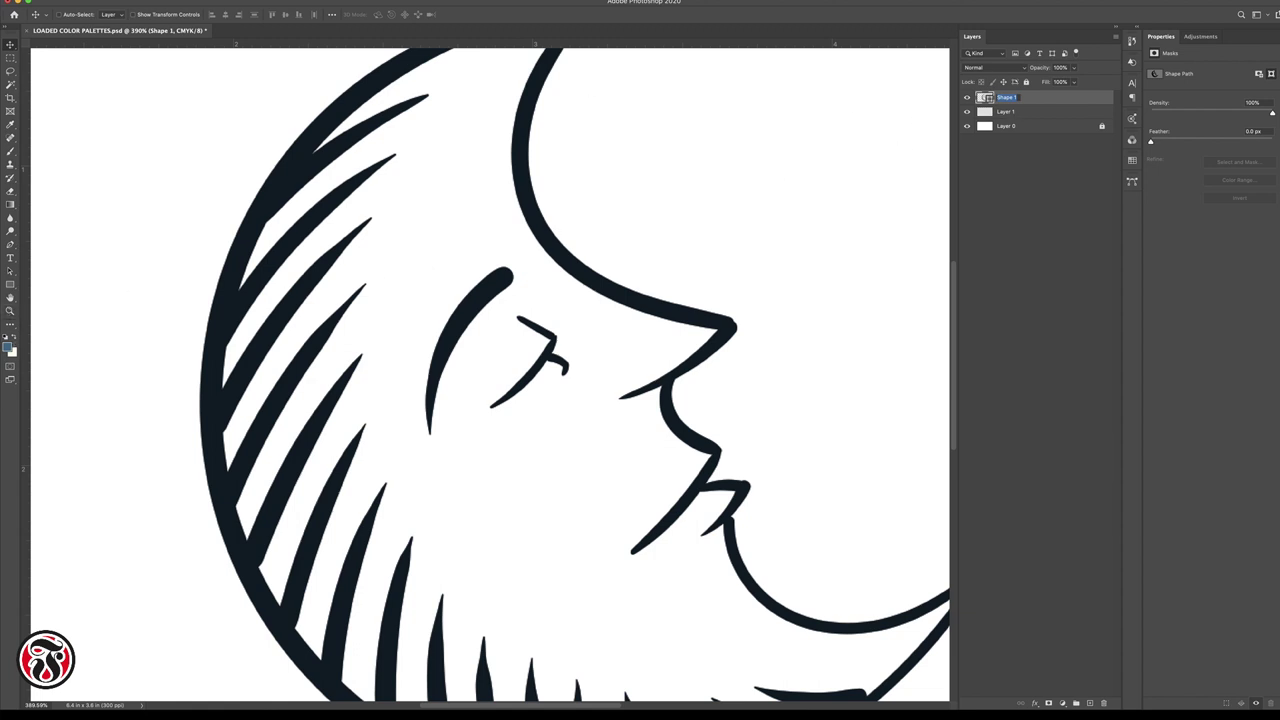
Step: Set the foreground colour to bright yellow #ffde00
{"action": "left_click", "coordinate": [9, 344]}
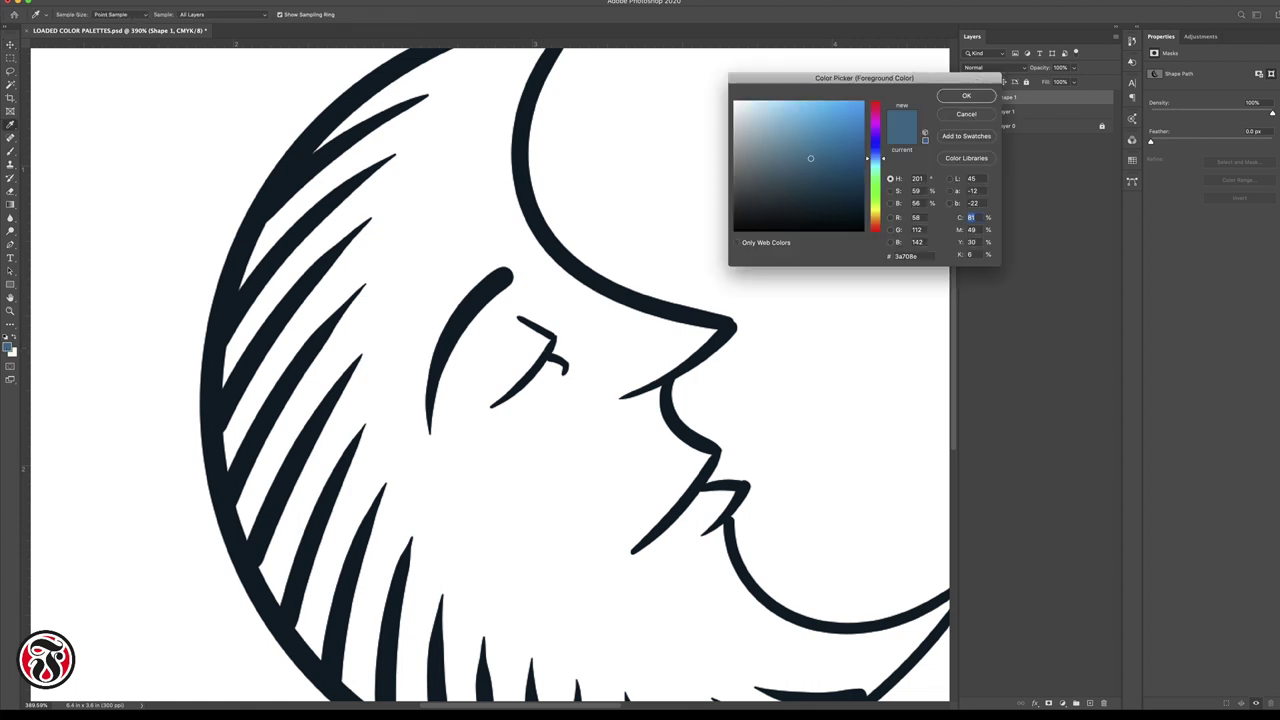
{"action": "left_click_drag", "start_coordinate": [875, 158], "coordinate": [875, 212]}
{"action": "left_click_drag", "start_coordinate": [810, 158], "coordinate": [863, 101]}
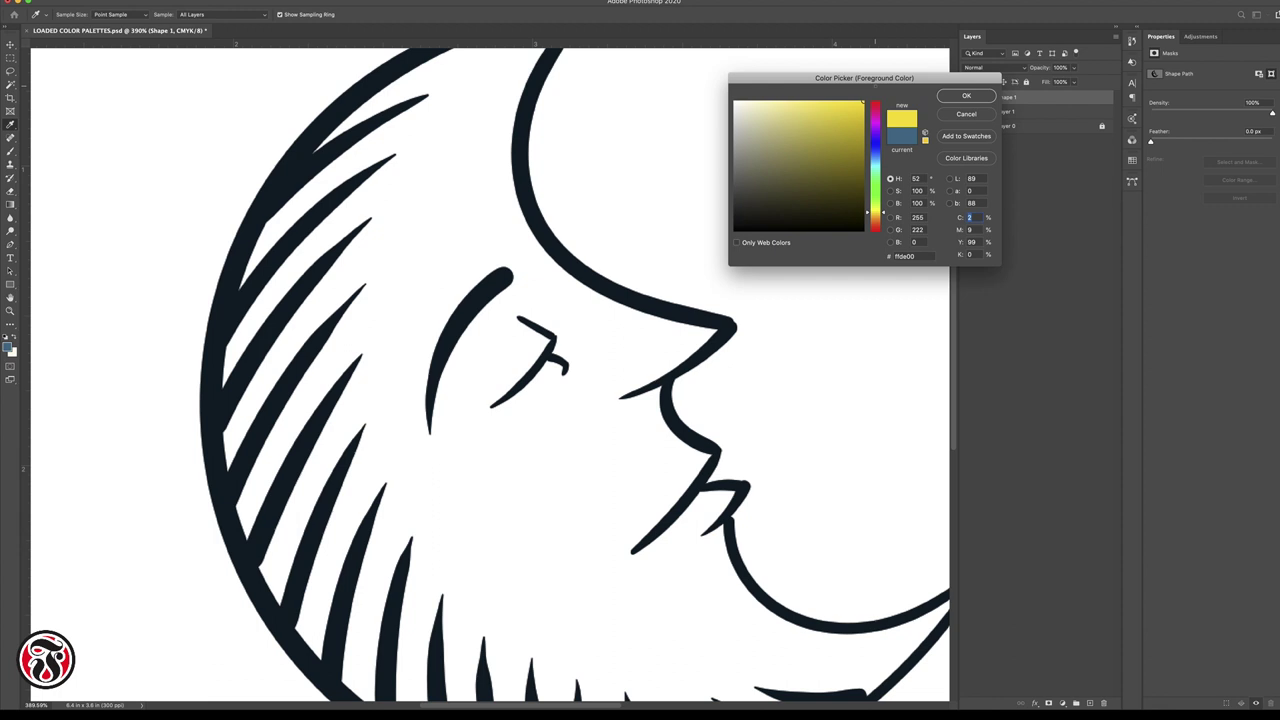
{"action": "left_click", "coordinate": [966, 95]}
Step: Select Layer 1, fit the whole moon in view and switch to the Brush tool
{"action": "left_click", "coordinate": [1026, 112]}
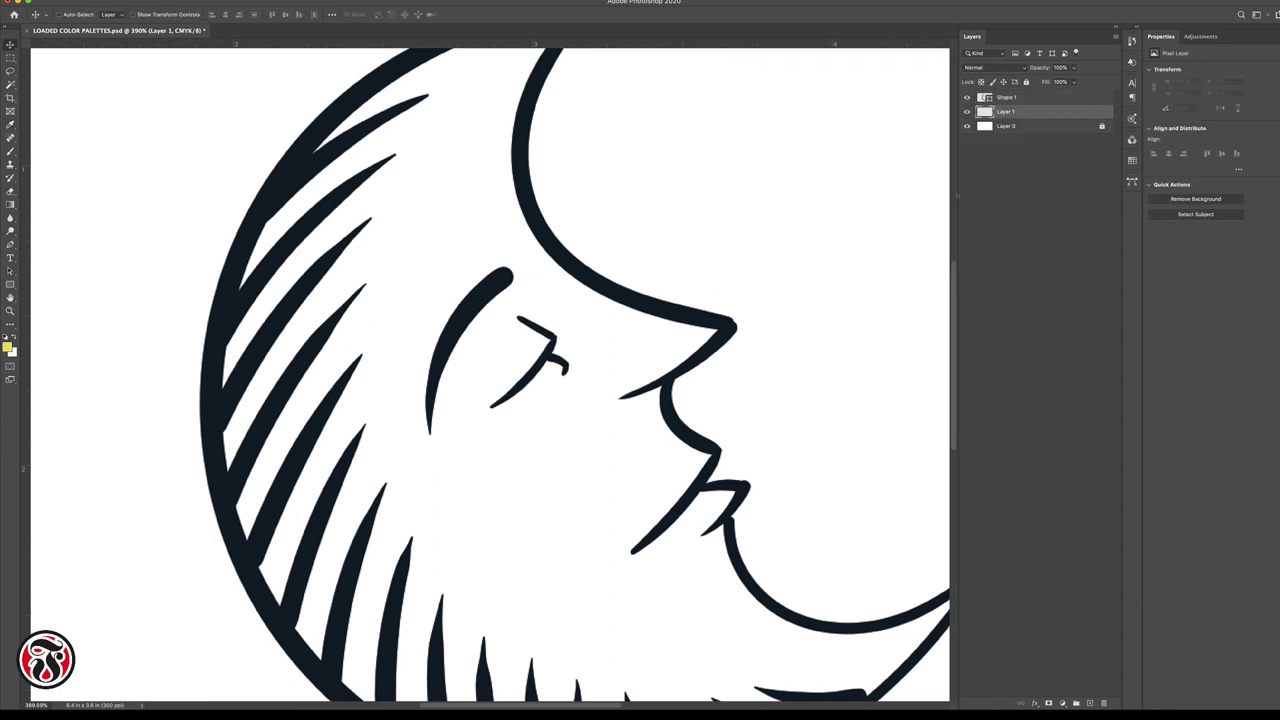
{"action": "key", "text": "super+0"}
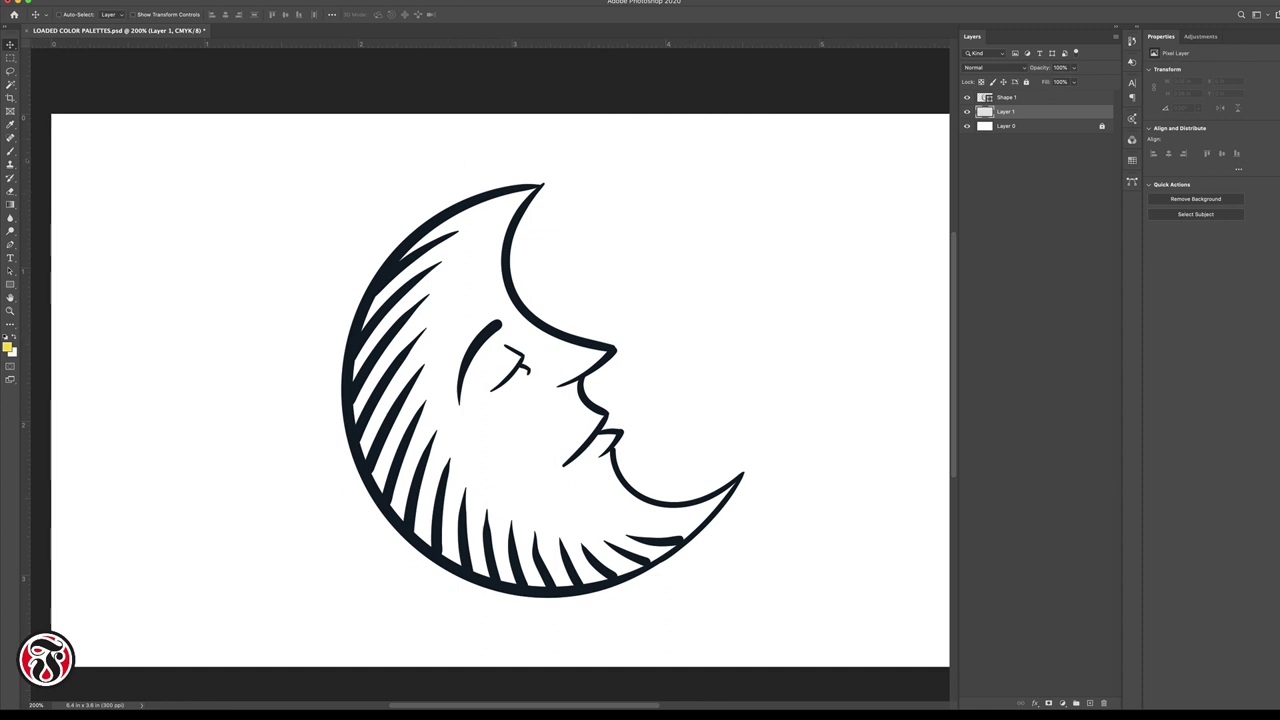
{"action": "key", "text": "b"}
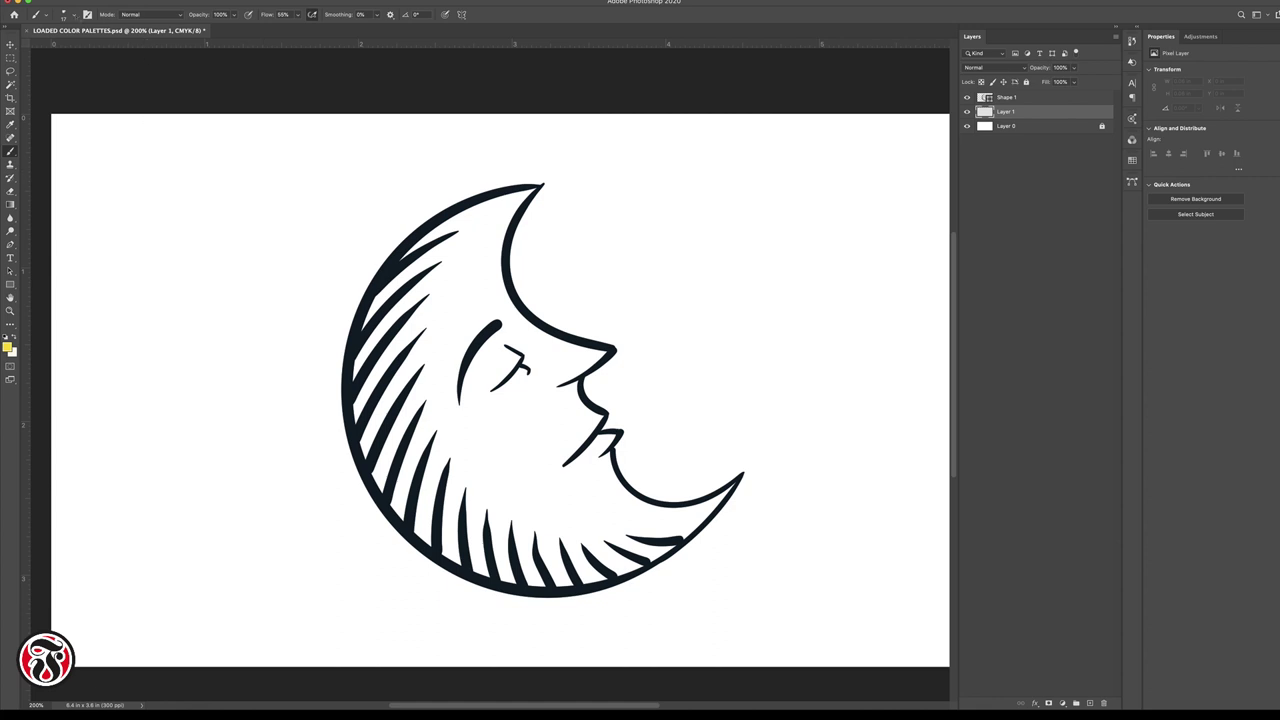
Step: Using BIG TUTORIAL BRUSH at 121 px, paint yellow along the moon's inner curve up to its top
{"action": "left_click", "coordinate": [64, 14]}
{"action": "left_click", "coordinate": [60, 117]}
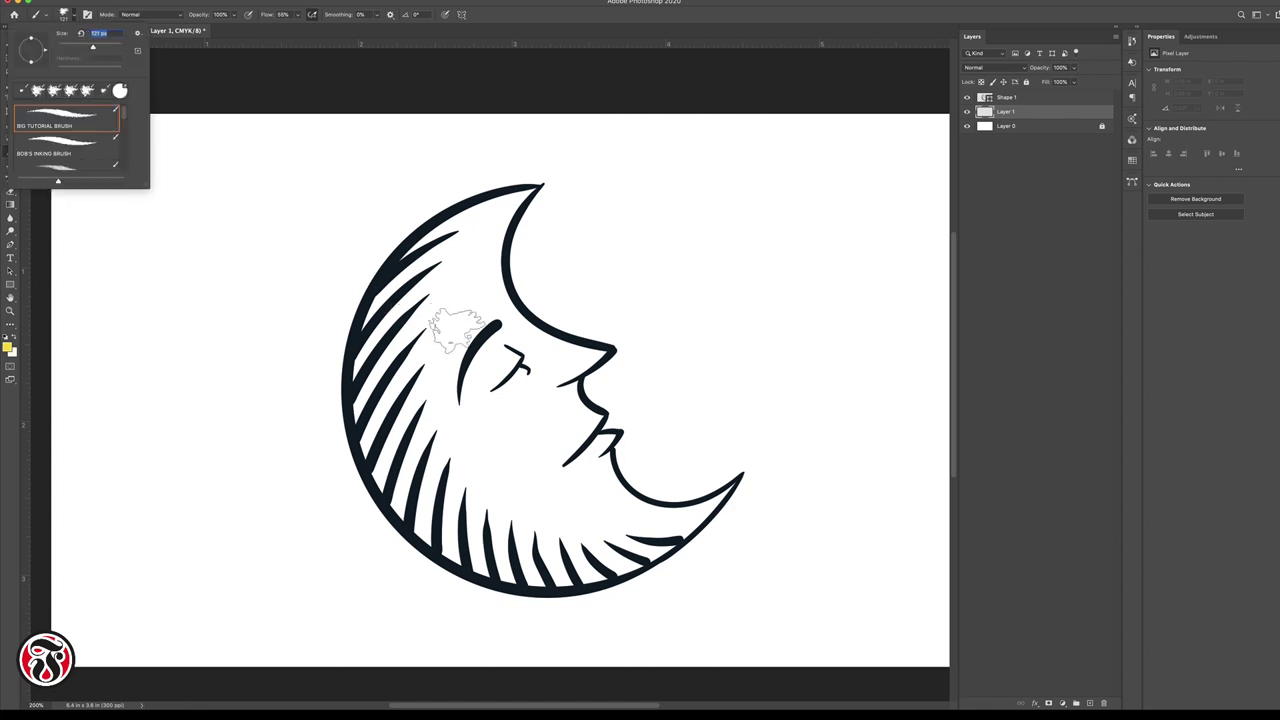
{"action": "left_click", "coordinate": [466, 242]}
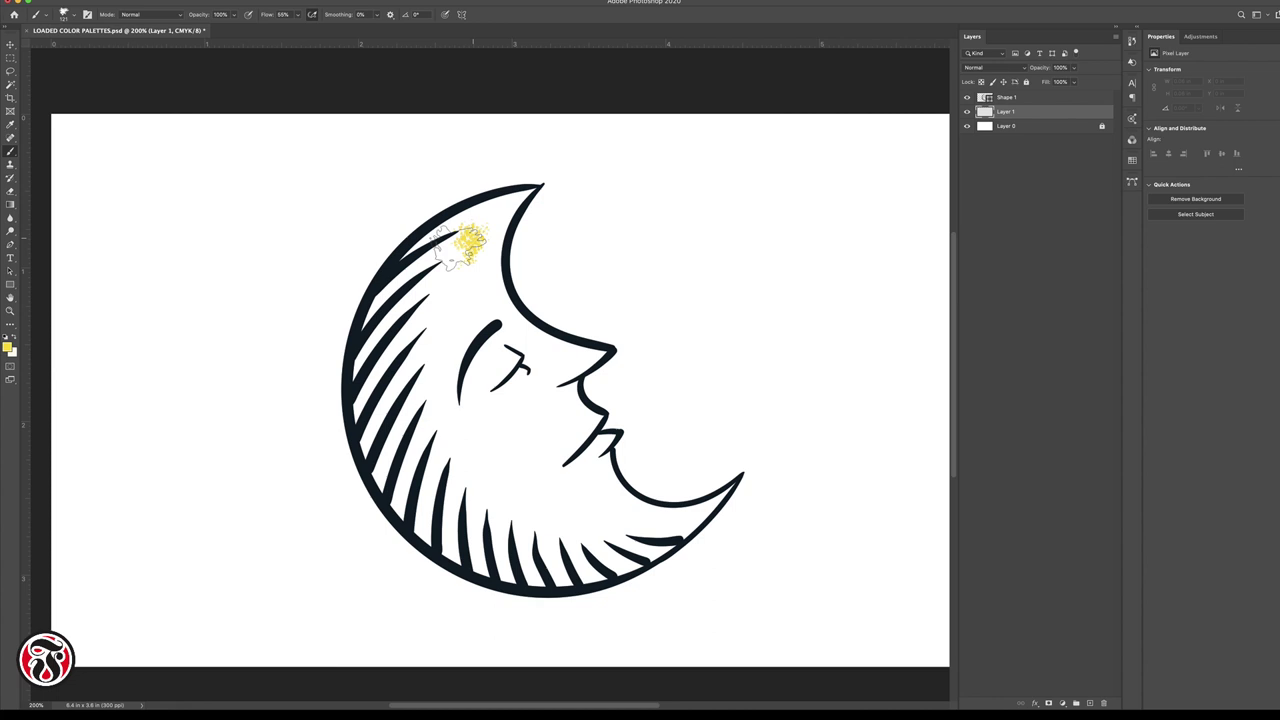
{"action": "mouse_move", "coordinate": [458, 245]}
{"action": "left_mouse_down"}
{"action": "mouse_move", "coordinate": [428, 370]}
{"action": "mouse_move", "coordinate": [450, 430]}
{"action": "mouse_move", "coordinate": [483, 488]}
{"action": "mouse_move", "coordinate": [612, 528]}
{"action": "left_mouse_up"}
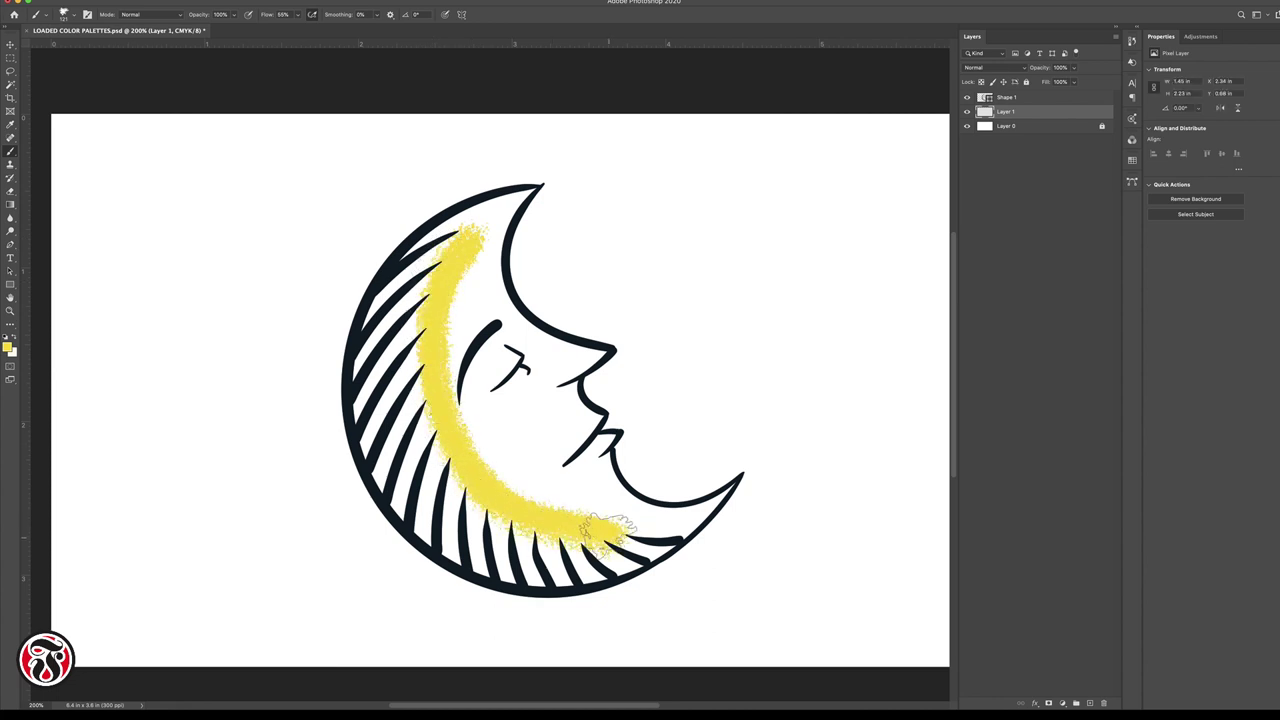
{"action": "mouse_move", "coordinate": [412, 305]}
{"action": "left_mouse_down"}
{"action": "mouse_move", "coordinate": [436, 450]}
{"action": "mouse_move", "coordinate": [471, 490]}
{"action": "mouse_move", "coordinate": [520, 520]}
{"action": "left_mouse_up"}
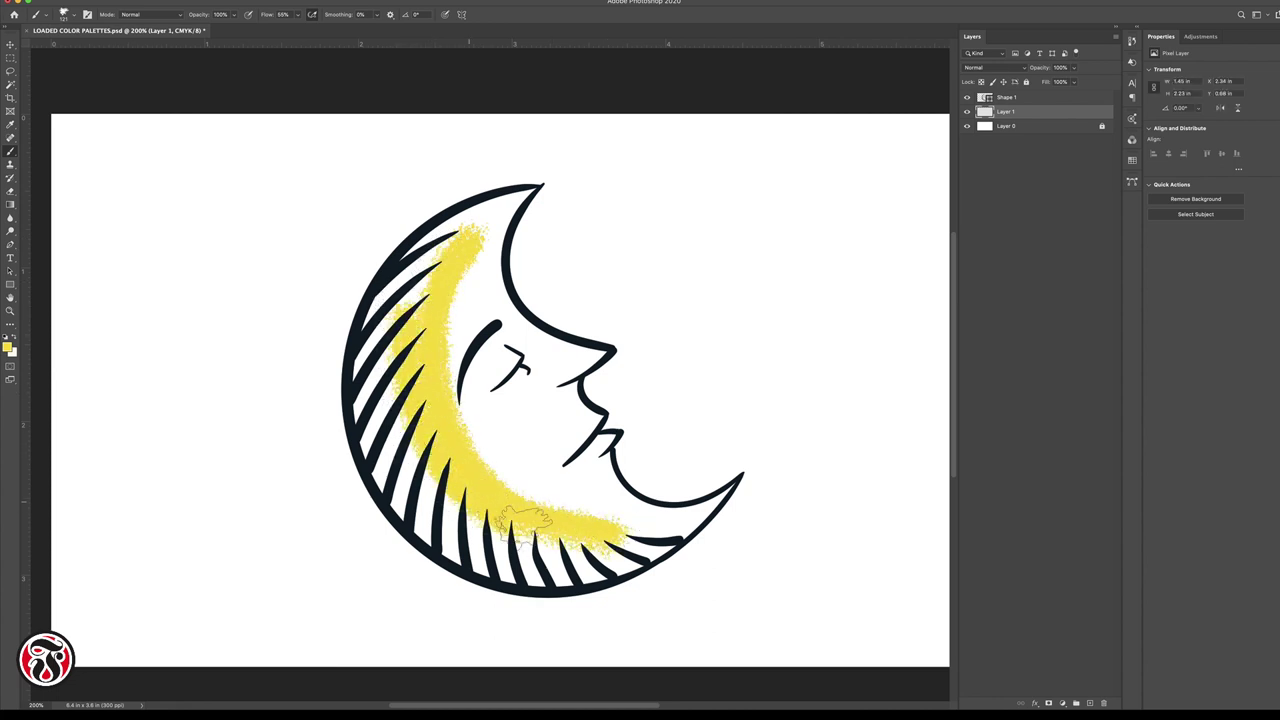
{"action": "mouse_move", "coordinate": [425, 265]}
{"action": "left_mouse_down"}
{"action": "mouse_move", "coordinate": [398, 300]}
{"action": "mouse_move", "coordinate": [396, 495]}
{"action": "mouse_move", "coordinate": [418, 525]}
{"action": "mouse_move", "coordinate": [465, 540]}
{"action": "mouse_move", "coordinate": [521, 535]}
{"action": "mouse_move", "coordinate": [473, 510]}
{"action": "mouse_move", "coordinate": [425, 445]}
{"action": "mouse_move", "coordinate": [543, 545]}
{"action": "mouse_move", "coordinate": [630, 549]}
{"action": "mouse_move", "coordinate": [543, 535]}
{"action": "mouse_move", "coordinate": [693, 520]}
{"action": "left_mouse_up"}
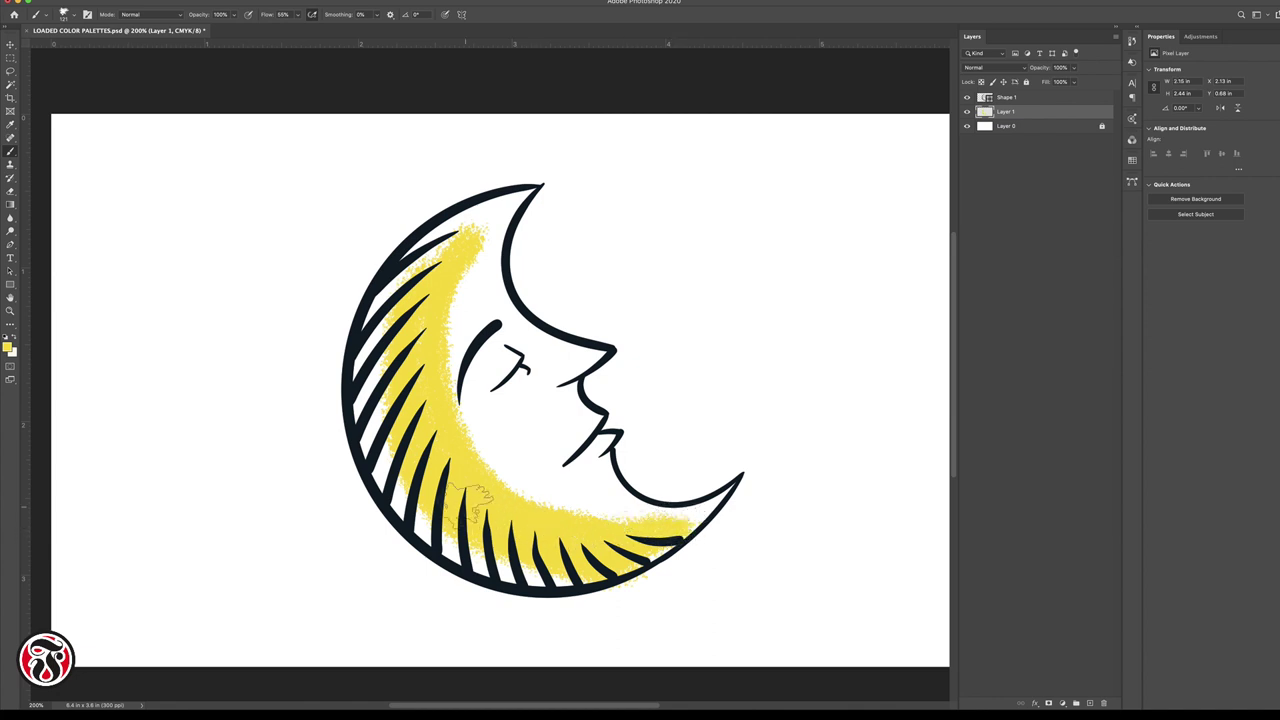
{"action": "mouse_move", "coordinate": [488, 258]}
{"action": "left_mouse_down"}
{"action": "mouse_move", "coordinate": [493, 200]}
{"action": "mouse_move", "coordinate": [433, 265]}
{"action": "mouse_move", "coordinate": [418, 335]}
{"action": "mouse_move", "coordinate": [458, 240]}
{"action": "mouse_move", "coordinate": [413, 285]}
{"action": "mouse_move", "coordinate": [385, 370]}
{"action": "mouse_move", "coordinate": [391, 435]}
{"action": "mouse_move", "coordinate": [463, 510]}
{"action": "mouse_move", "coordinate": [436, 364]}
{"action": "left_mouse_up"}
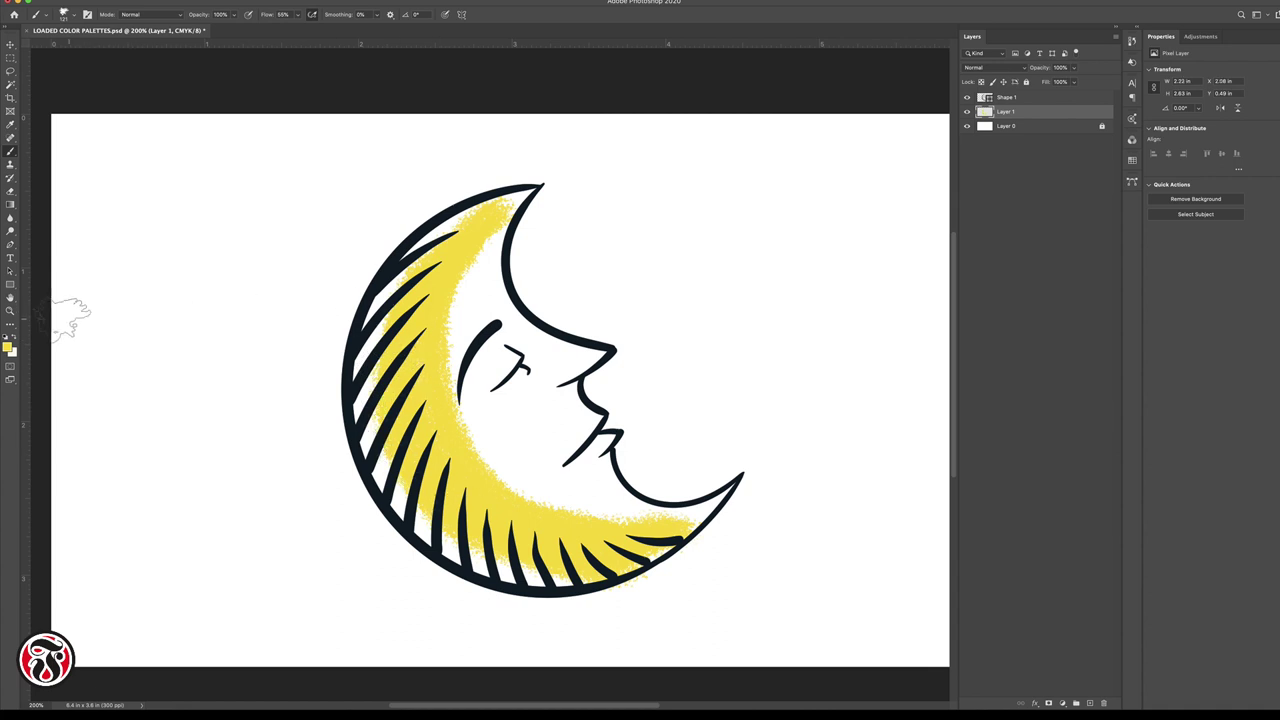
Step: Switch the foreground to ochre #a78724 and brush it along the moon's outer hatched edge
{"action": "left_click", "coordinate": [8, 345]}
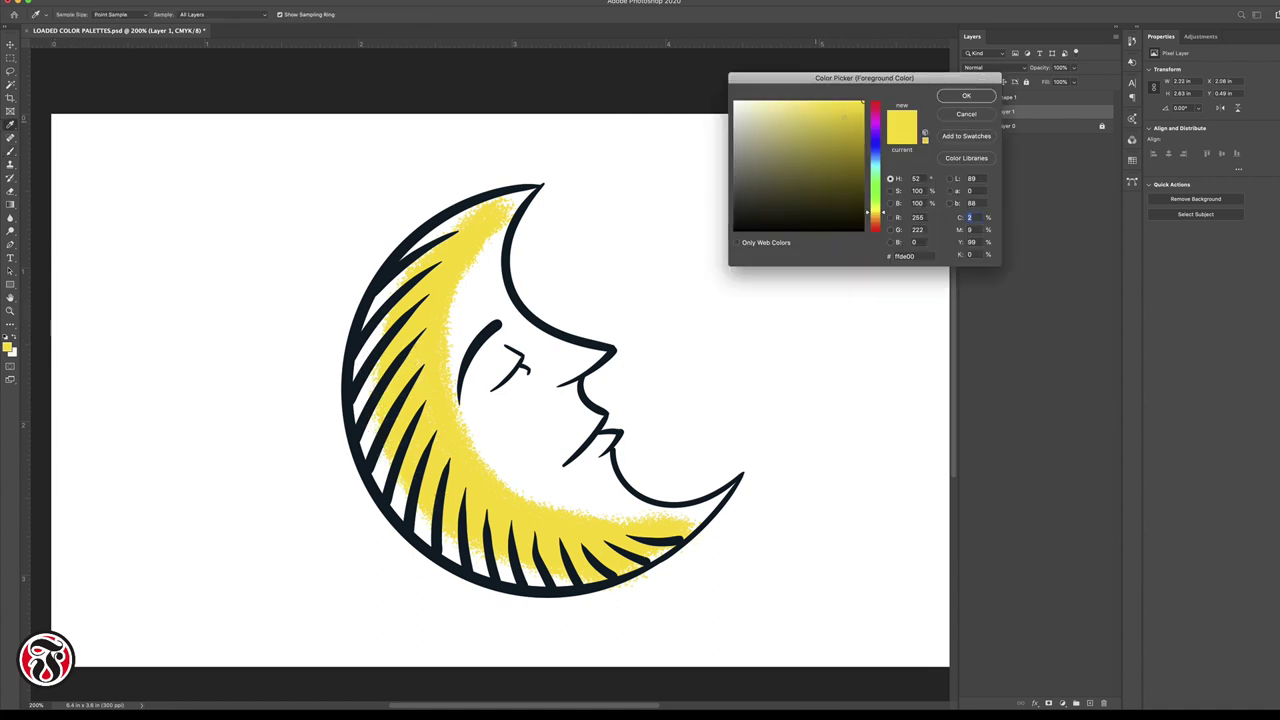
{"action": "left_click_drag", "start_coordinate": [808, 178], "coordinate": [835, 145]}
{"action": "left_click_drag", "start_coordinate": [875, 213], "coordinate": [875, 216]}
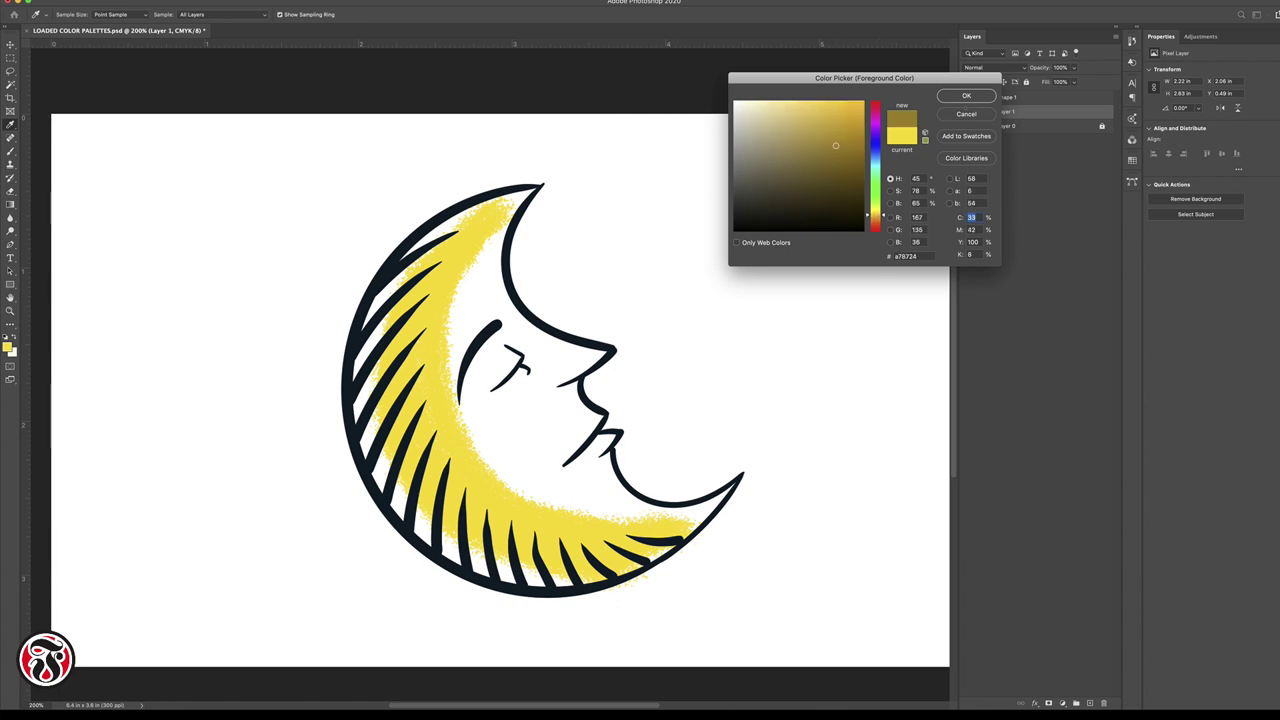
{"action": "left_click", "coordinate": [966, 95]}
{"action": "mouse_move", "coordinate": [450, 258]}
{"action": "left_mouse_down"}
{"action": "mouse_move", "coordinate": [400, 295]}
{"action": "mouse_move", "coordinate": [382, 358]}
{"action": "mouse_move", "coordinate": [390, 458]}
{"action": "mouse_move", "coordinate": [420, 487]}
{"action": "mouse_move", "coordinate": [402, 482]}
{"action": "mouse_move", "coordinate": [428, 514]}
{"action": "mouse_move", "coordinate": [513, 547]}
{"action": "mouse_move", "coordinate": [566, 556]}
{"action": "mouse_move", "coordinate": [662, 532]}
{"action": "left_mouse_up"}
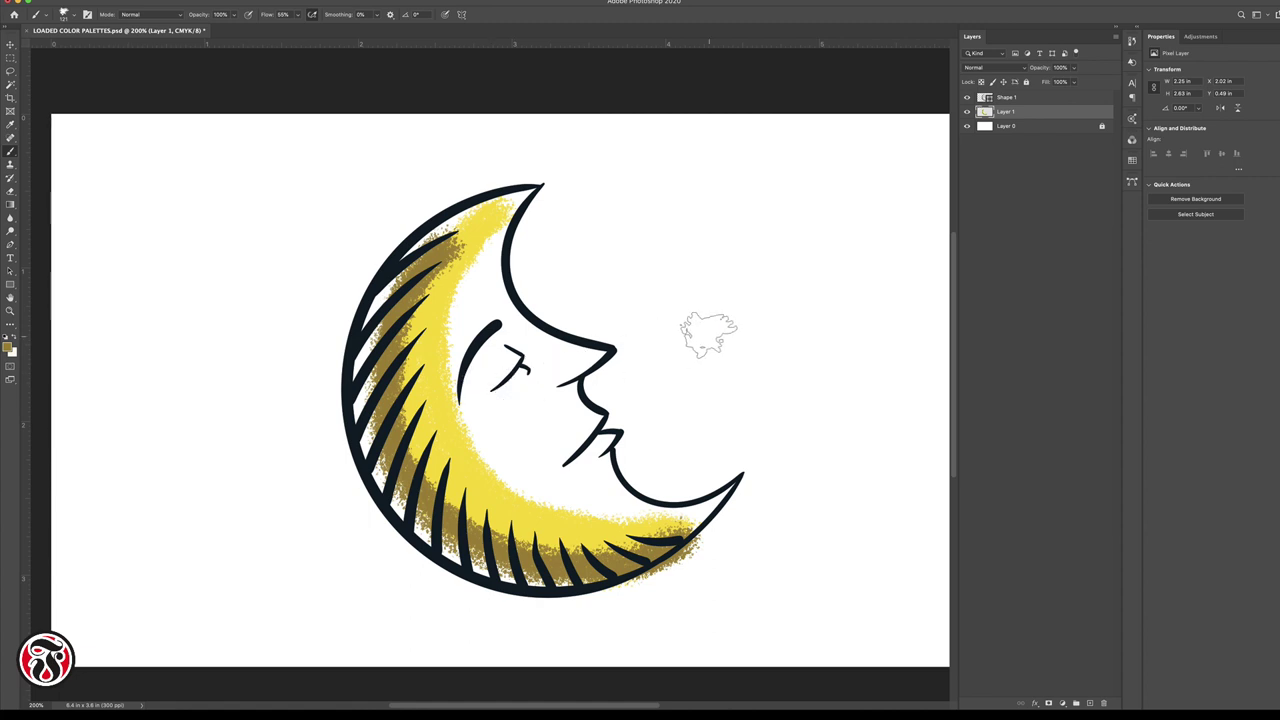
Step: Hide yellow Layer 1, add a new Layer 2, and clip it to the moon's Shape 1
{"action": "left_click", "coordinate": [1048, 98]}
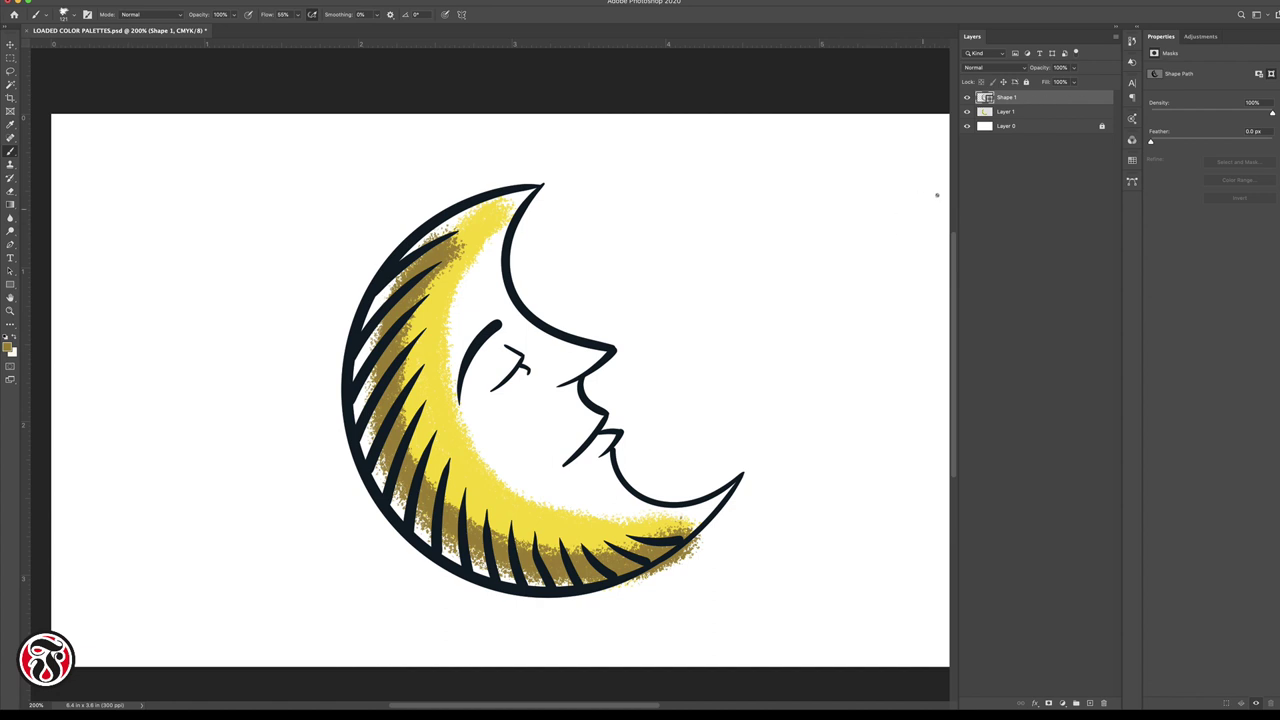
{"action": "left_click", "coordinate": [967, 111]}
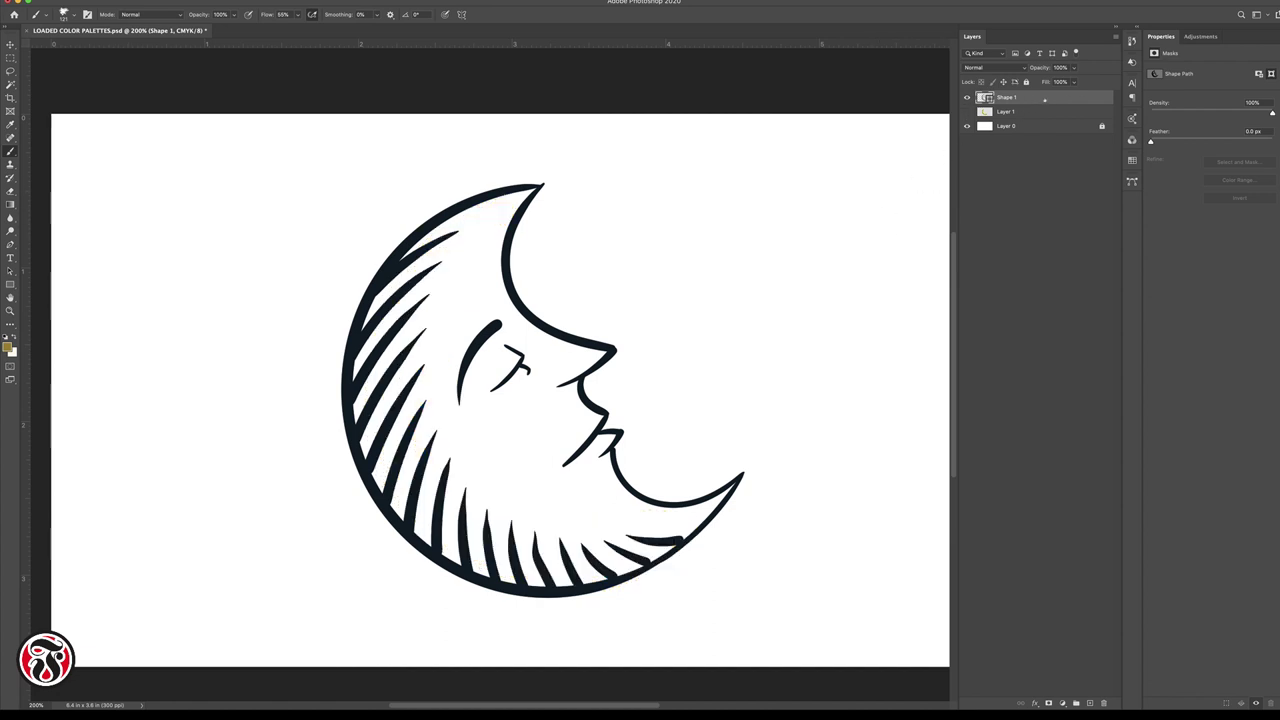
{"action": "left_click", "coordinate": [1090, 703]}
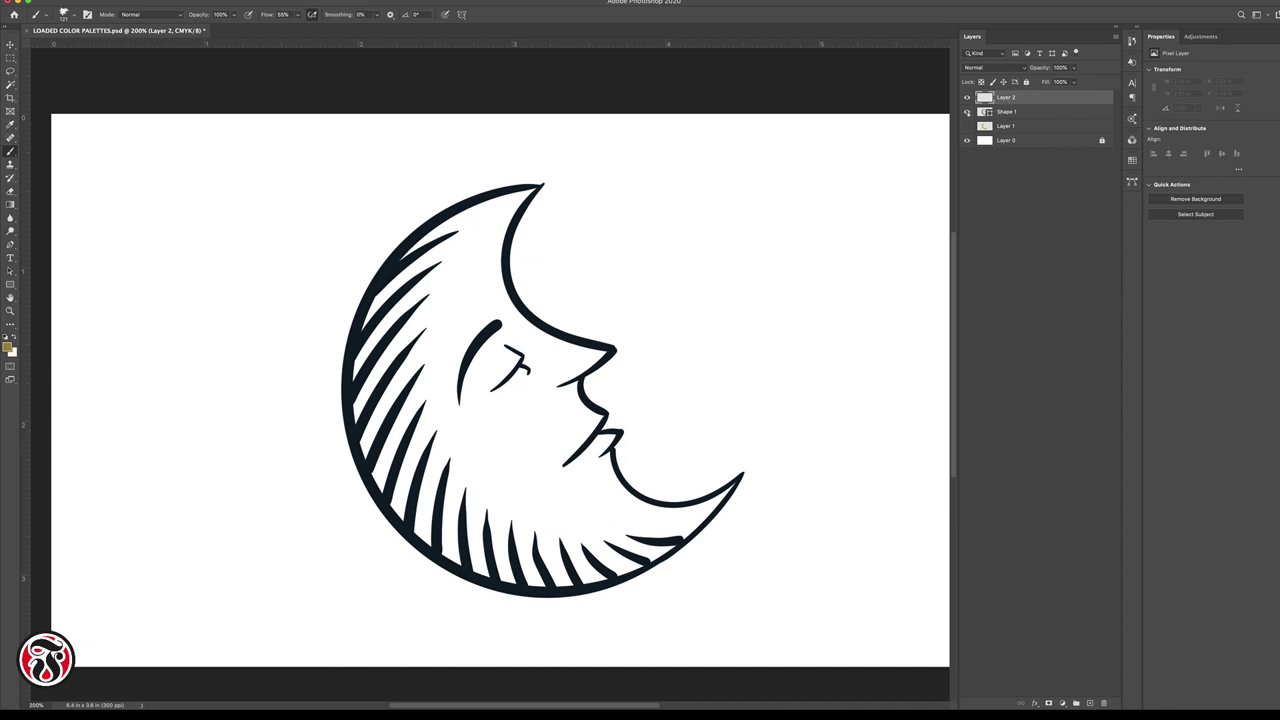
{"action": "left_click", "coordinate": [967, 112]}
{"action": "left_click", "coordinate": [967, 112]}
{"action": "left_click", "coordinate": [1115, 36]}
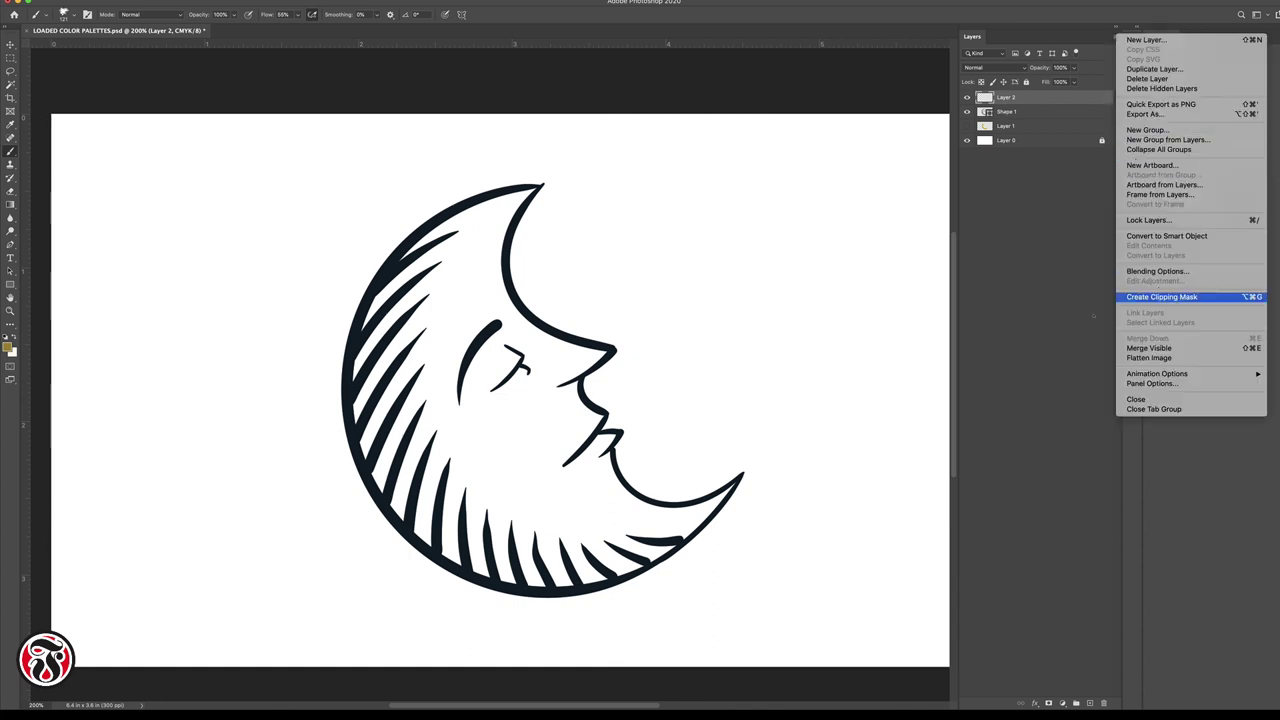
{"action": "left_click", "coordinate": [1161, 297]}
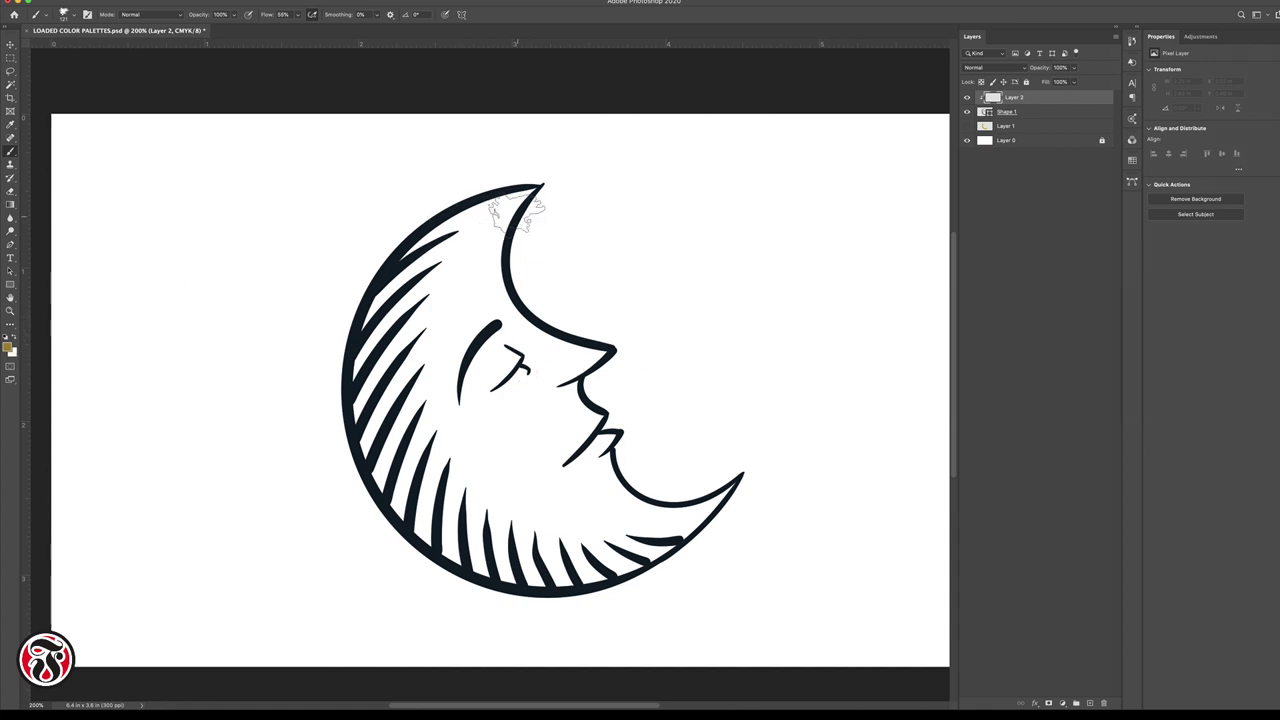
Step: Paint gold strokes on Layer 2 over the inner edge, left edge, chin and upper-left lines
{"action": "mouse_move", "coordinate": [520, 205]}
{"action": "left_mouse_down"}
{"action": "mouse_move", "coordinate": [490, 290]}
{"action": "mouse_move", "coordinate": [590, 292]}
{"action": "mouse_move", "coordinate": [575, 340]}
{"action": "left_mouse_up"}
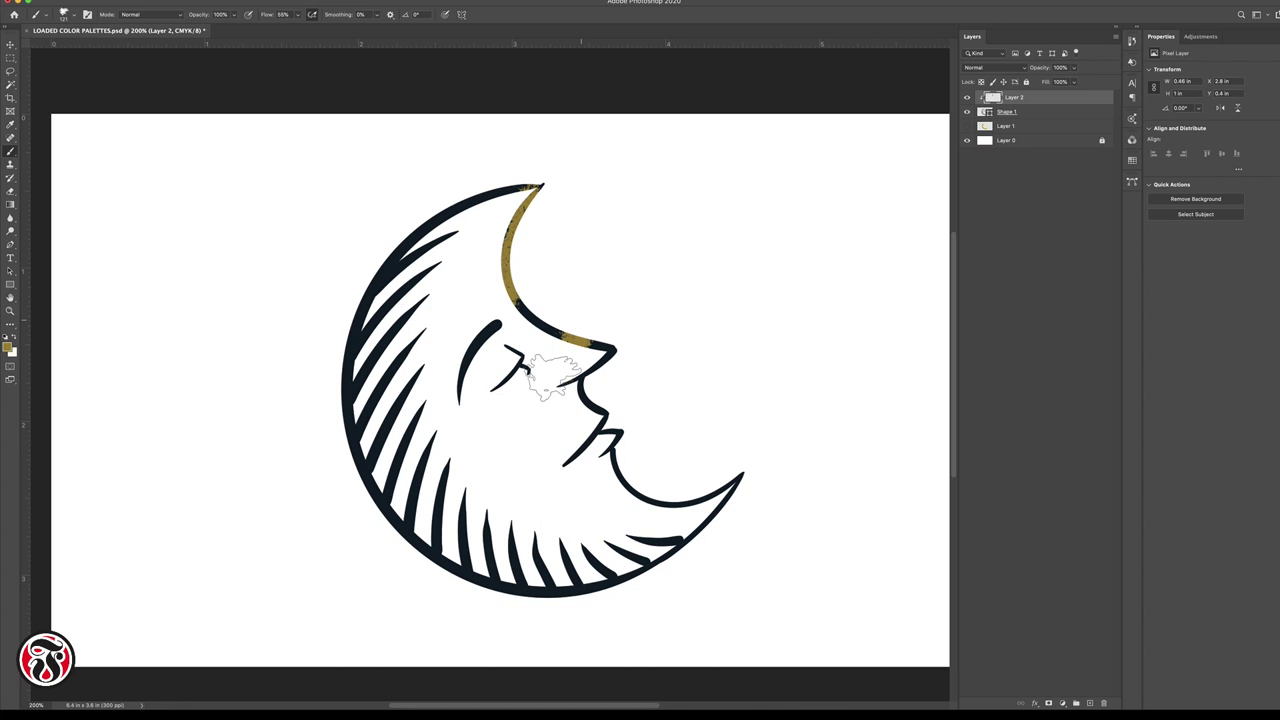
{"action": "mouse_move", "coordinate": [358, 302]}
{"action": "left_mouse_down"}
{"action": "mouse_move", "coordinate": [350, 467]}
{"action": "mouse_move", "coordinate": [415, 467]}
{"action": "mouse_move", "coordinate": [435, 447]}
{"action": "mouse_move", "coordinate": [440, 502]}
{"action": "mouse_move", "coordinate": [525, 620]}
{"action": "mouse_move", "coordinate": [510, 502]}
{"action": "mouse_move", "coordinate": [518, 520]}
{"action": "mouse_move", "coordinate": [638, 585]}
{"action": "left_mouse_up"}
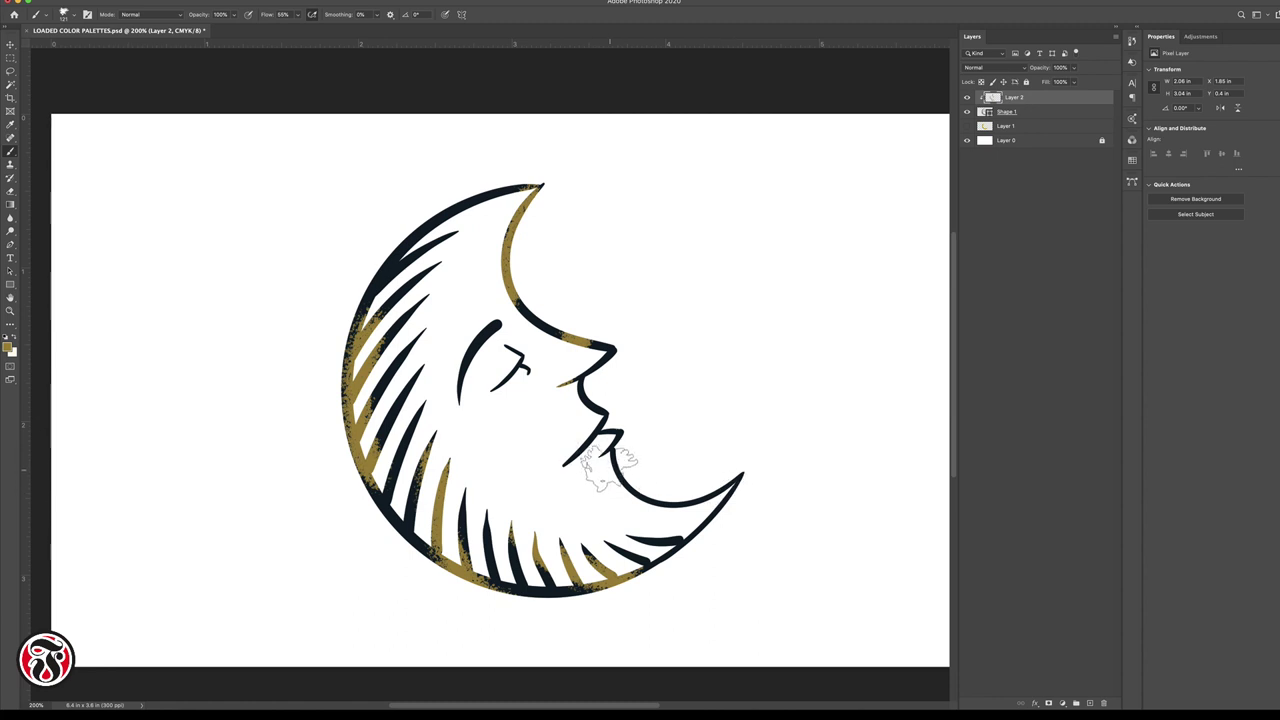
{"action": "mouse_move", "coordinate": [605, 468]}
{"action": "left_mouse_down"}
{"action": "mouse_move", "coordinate": [634, 466]}
{"action": "mouse_move", "coordinate": [586, 429]}
{"action": "mouse_move", "coordinate": [609, 443]}
{"action": "left_mouse_up"}
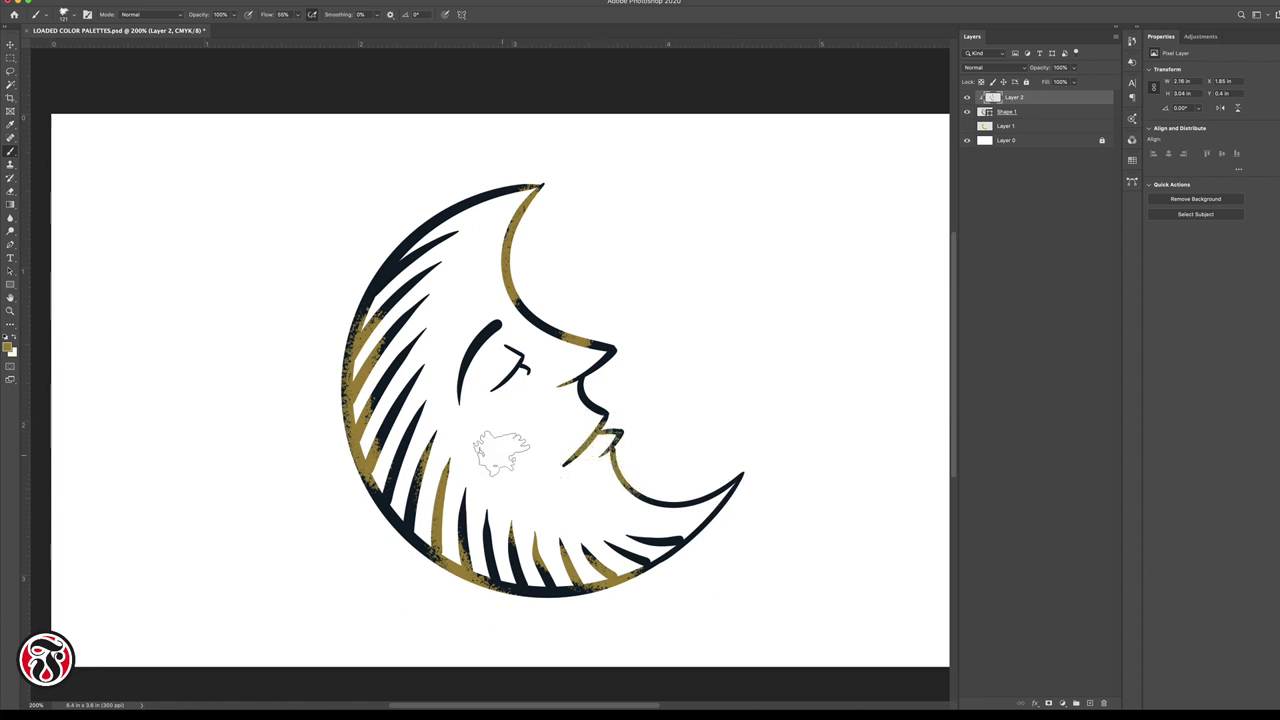
{"action": "mouse_move", "coordinate": [461, 259]}
{"action": "left_mouse_down"}
{"action": "mouse_move", "coordinate": [411, 218]}
{"action": "mouse_move", "coordinate": [357, 262]}
{"action": "left_mouse_up"}
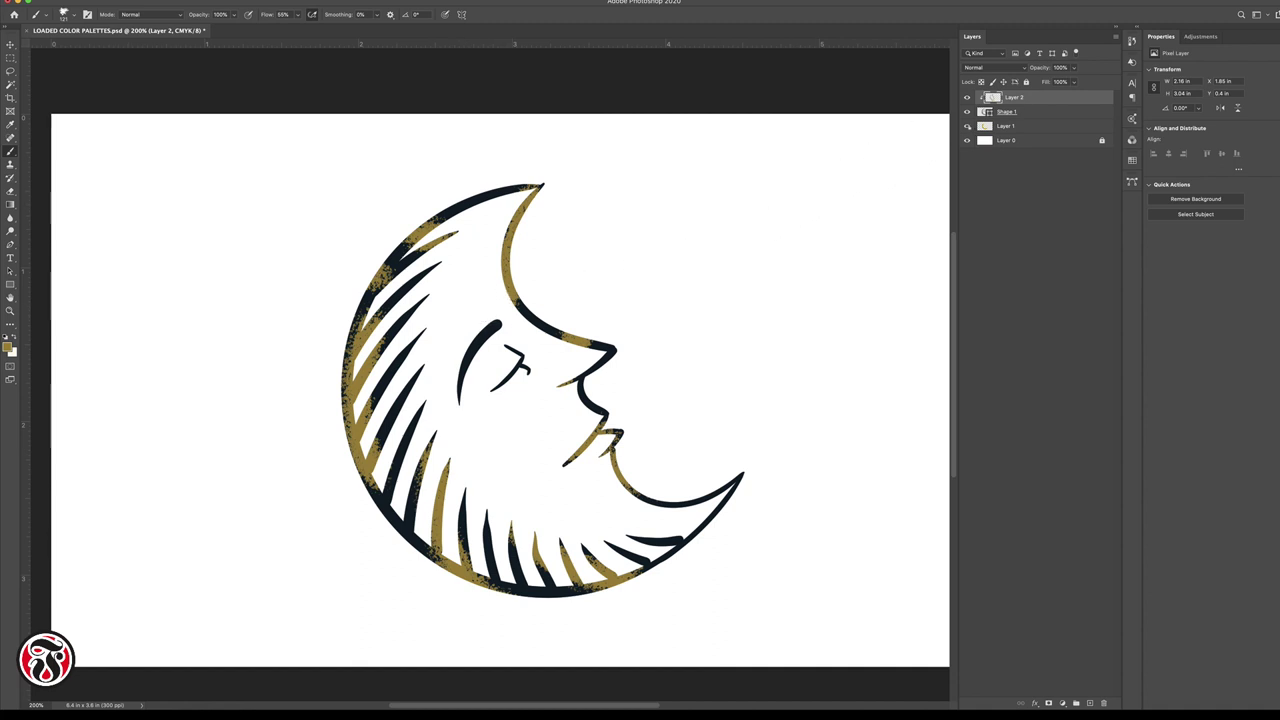
Step: Show and select yellow Layer 1, try a +37 Hue/Saturation shift, then cancel it
{"action": "left_click", "coordinate": [967, 126]}
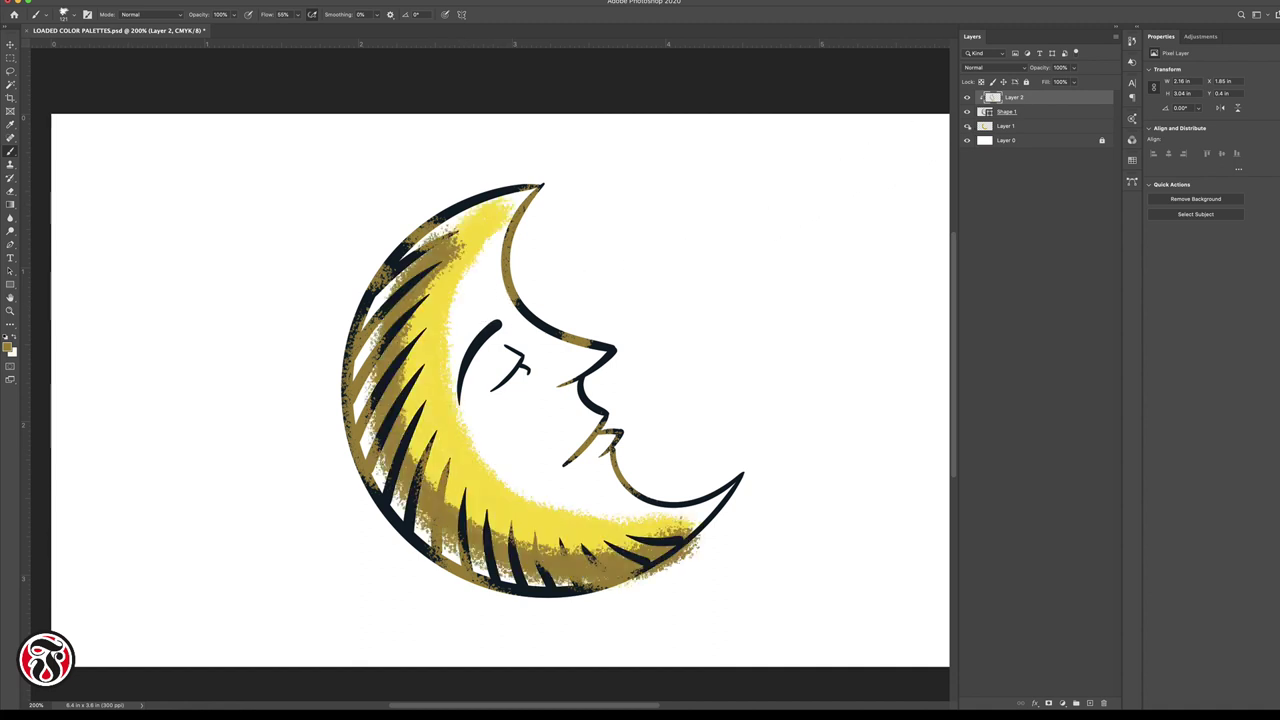
{"action": "left_click", "coordinate": [990, 126]}
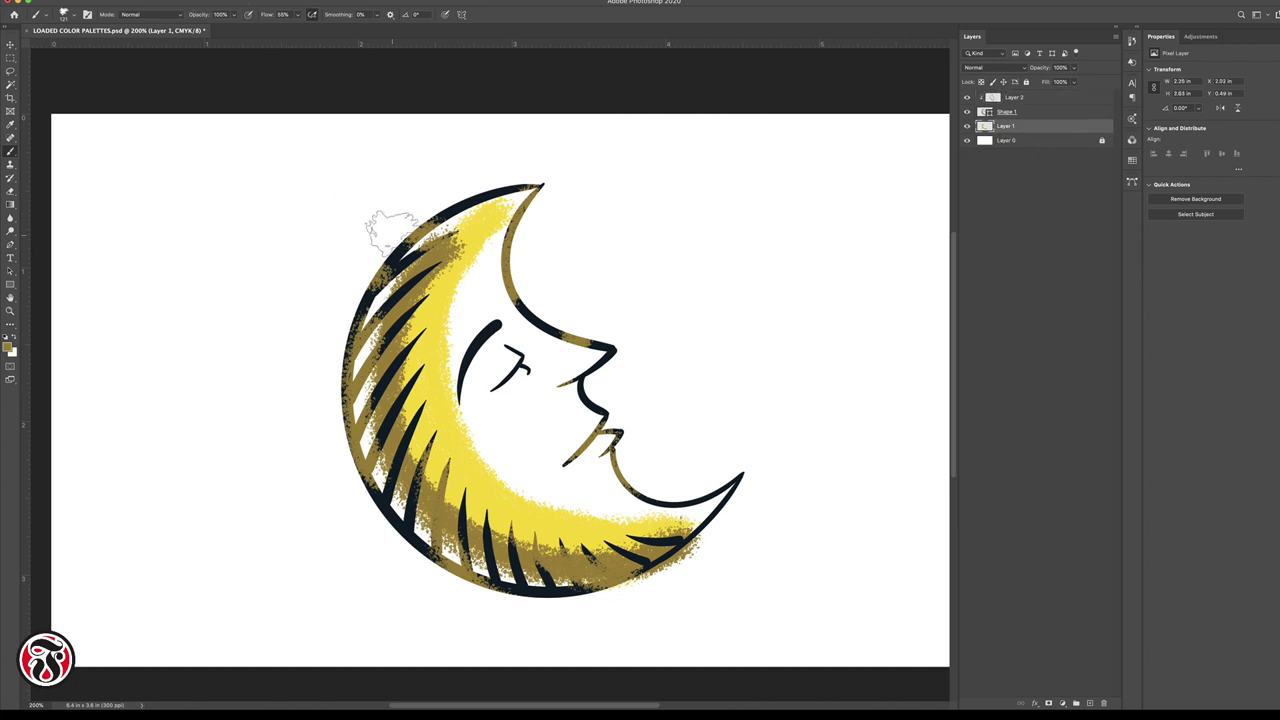
{"action": "left_click", "coordinate": [135, 2]}
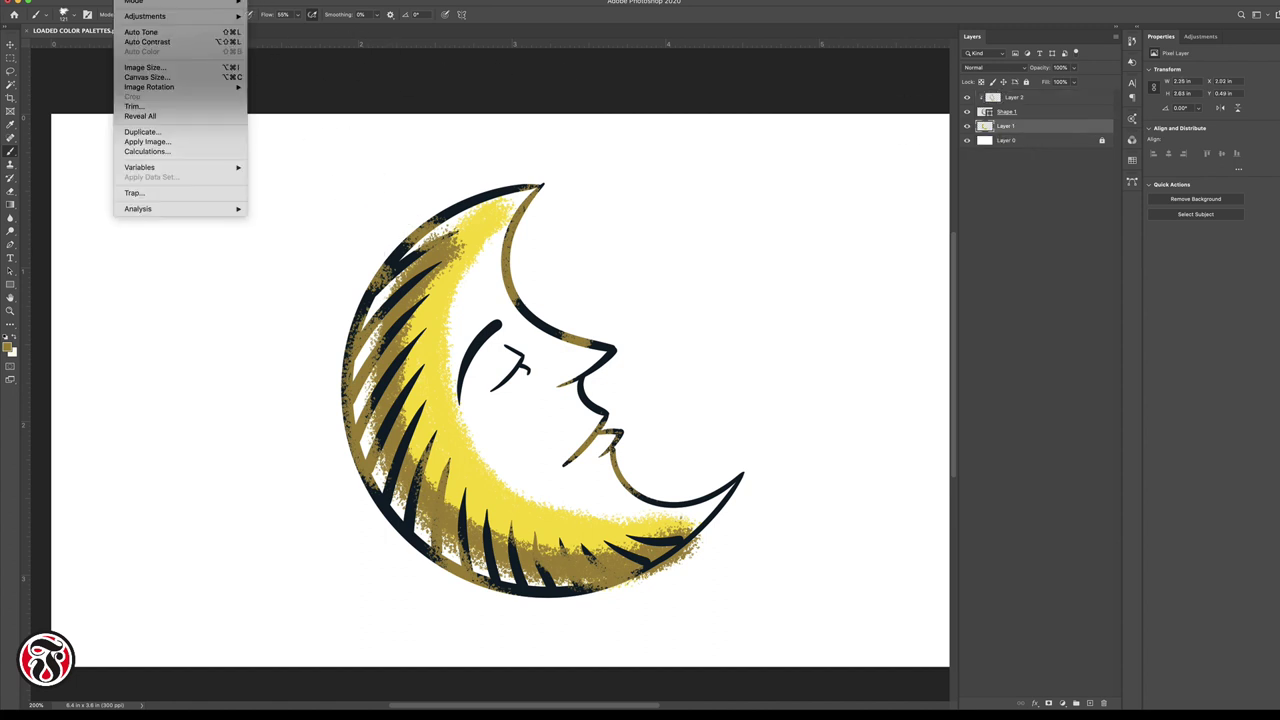
{"action": "mouse_move", "coordinate": [150, 16]}
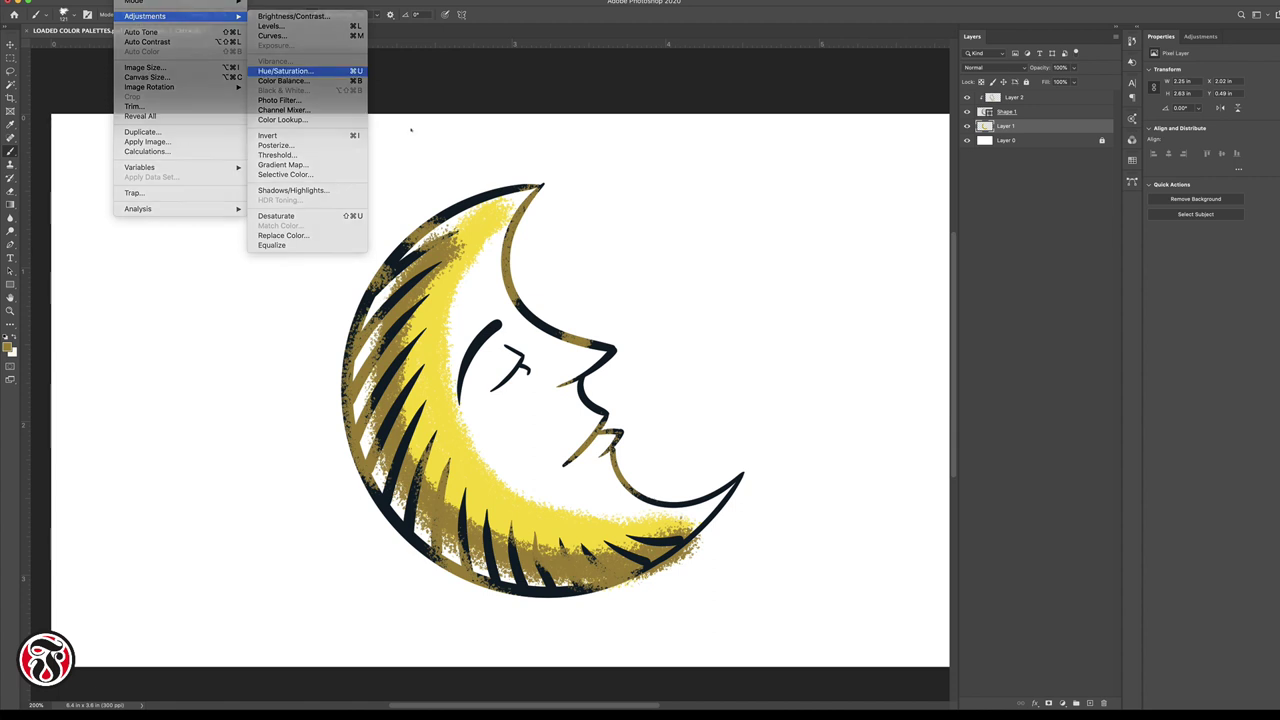
{"action": "left_click", "coordinate": [285, 71]}
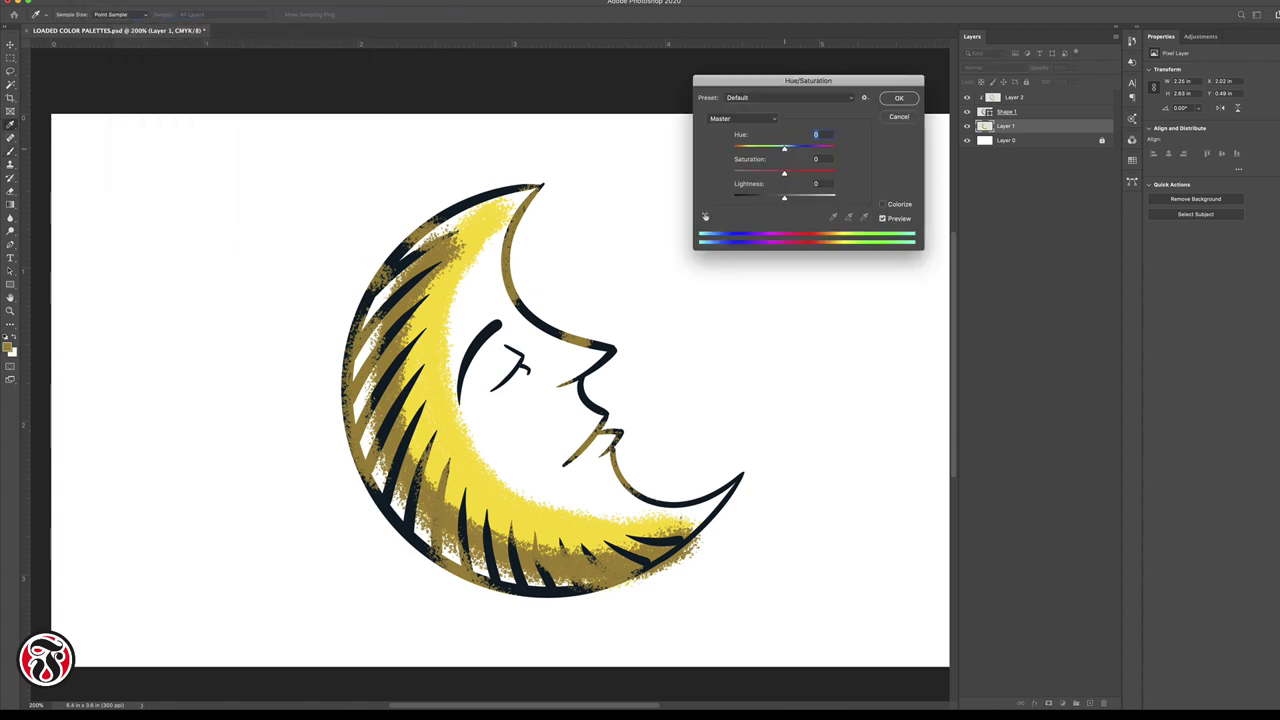
{"action": "scroll", "coordinate": [819, 134], "scroll_direction": "up", "scroll_amount": 20}
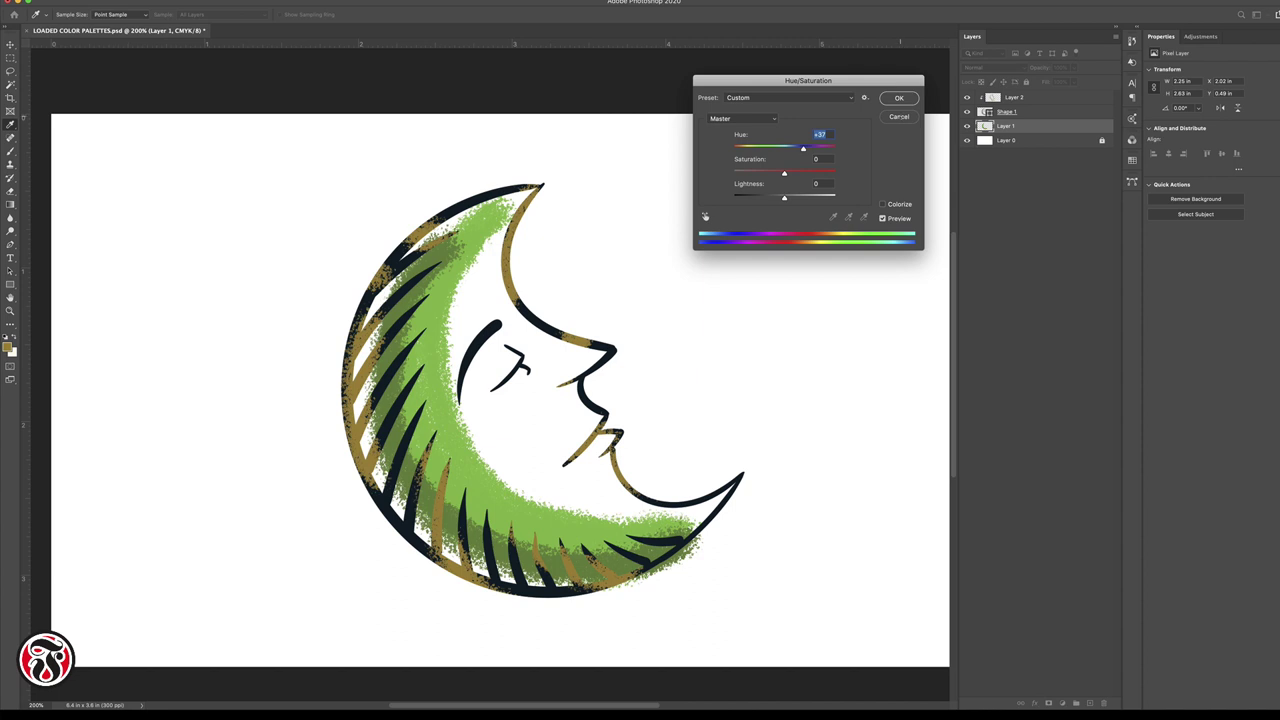
{"action": "key", "text": "Escape"}
{"action": "key", "text": "b"}
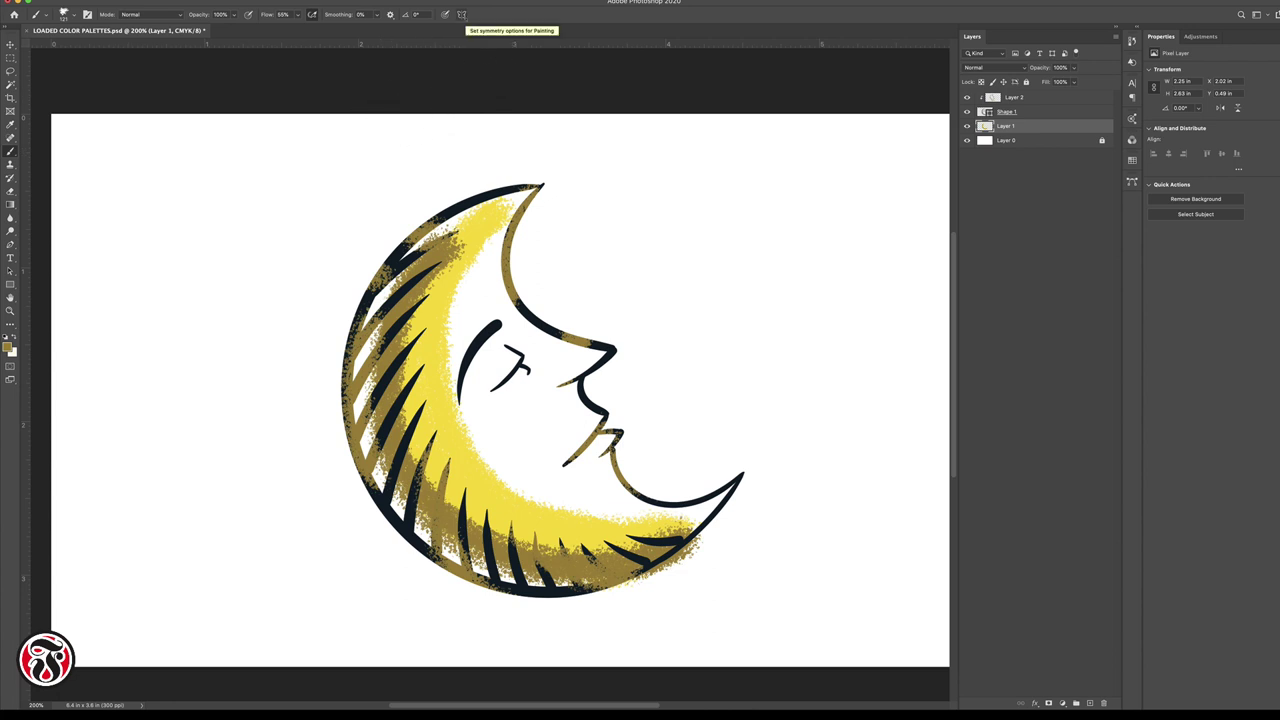
Step: Open the Shapes panel from the Window menu and collapse its custom shapes group
{"action": "left_click", "coordinate": [318, 2]}
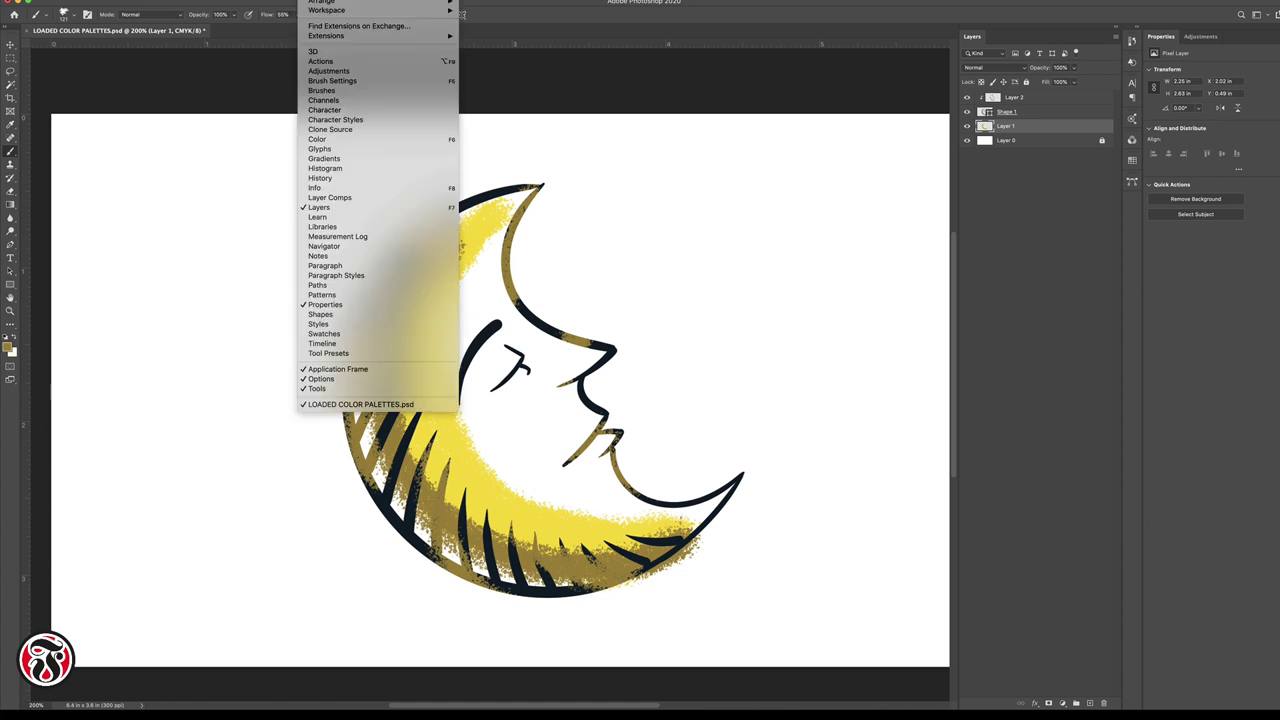
{"action": "left_click", "coordinate": [320, 314]}
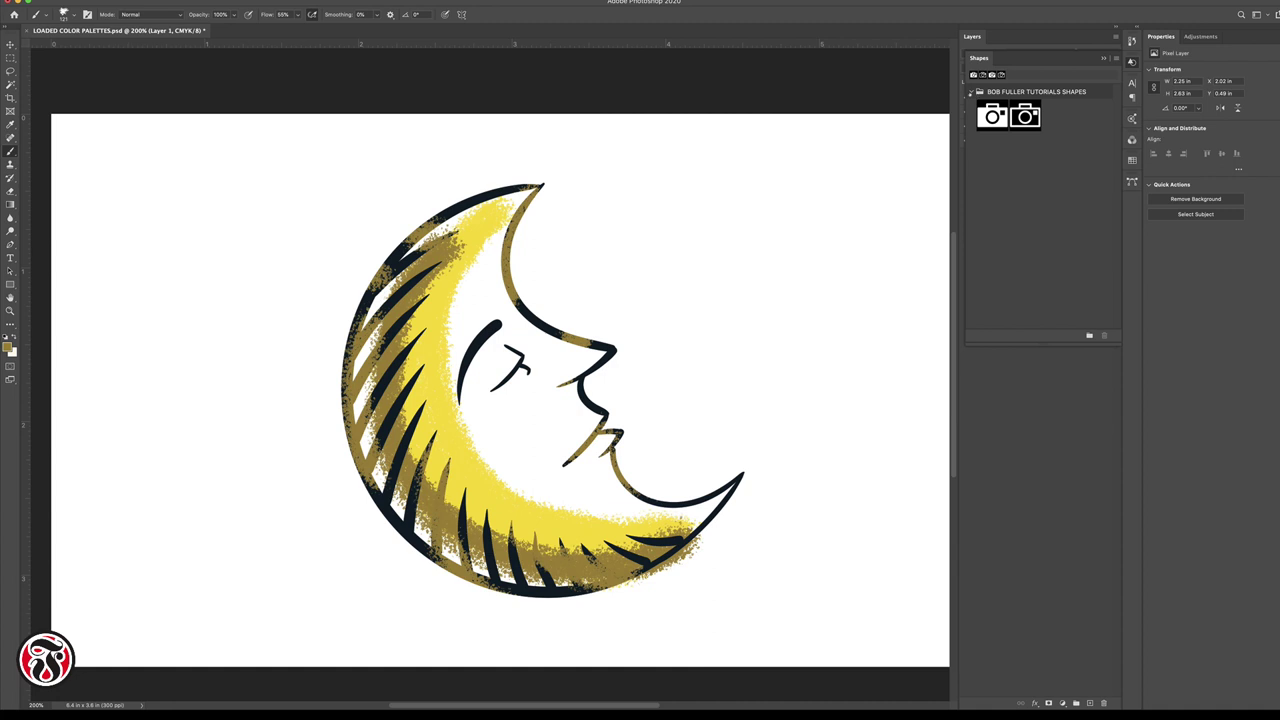
{"action": "left_click", "coordinate": [970, 92]}
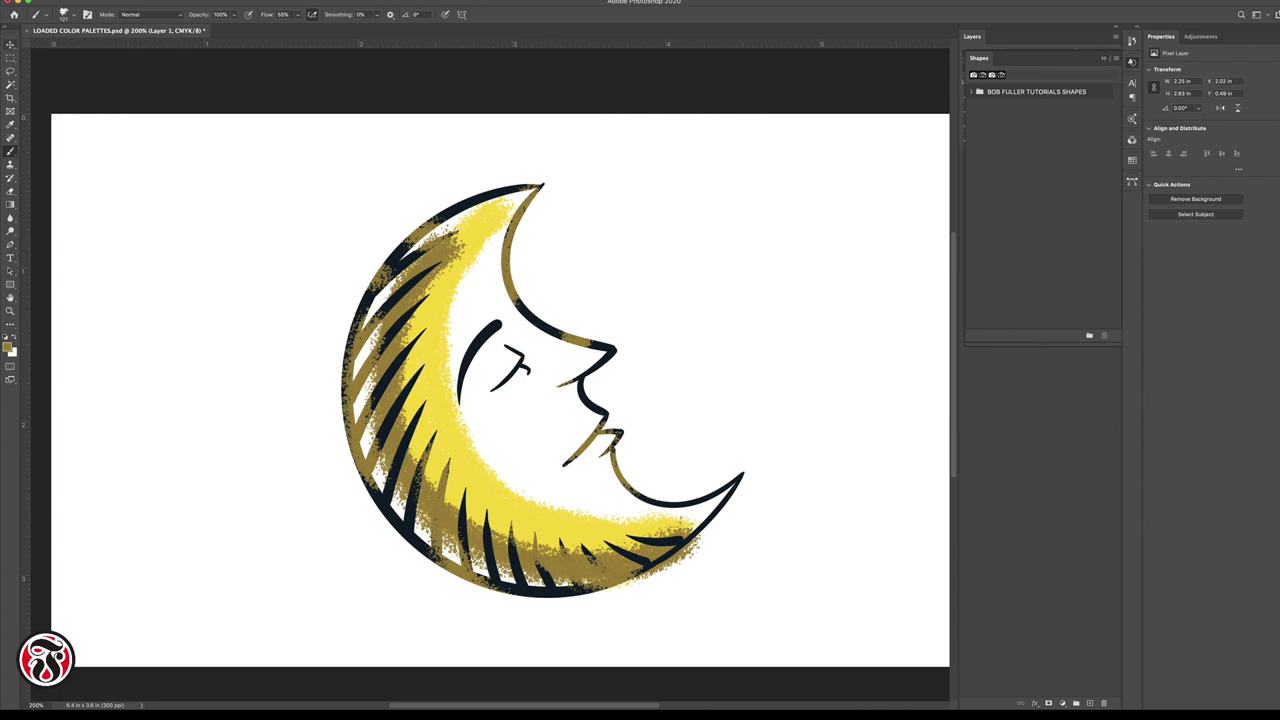
{"action": "key", "text": "v"}
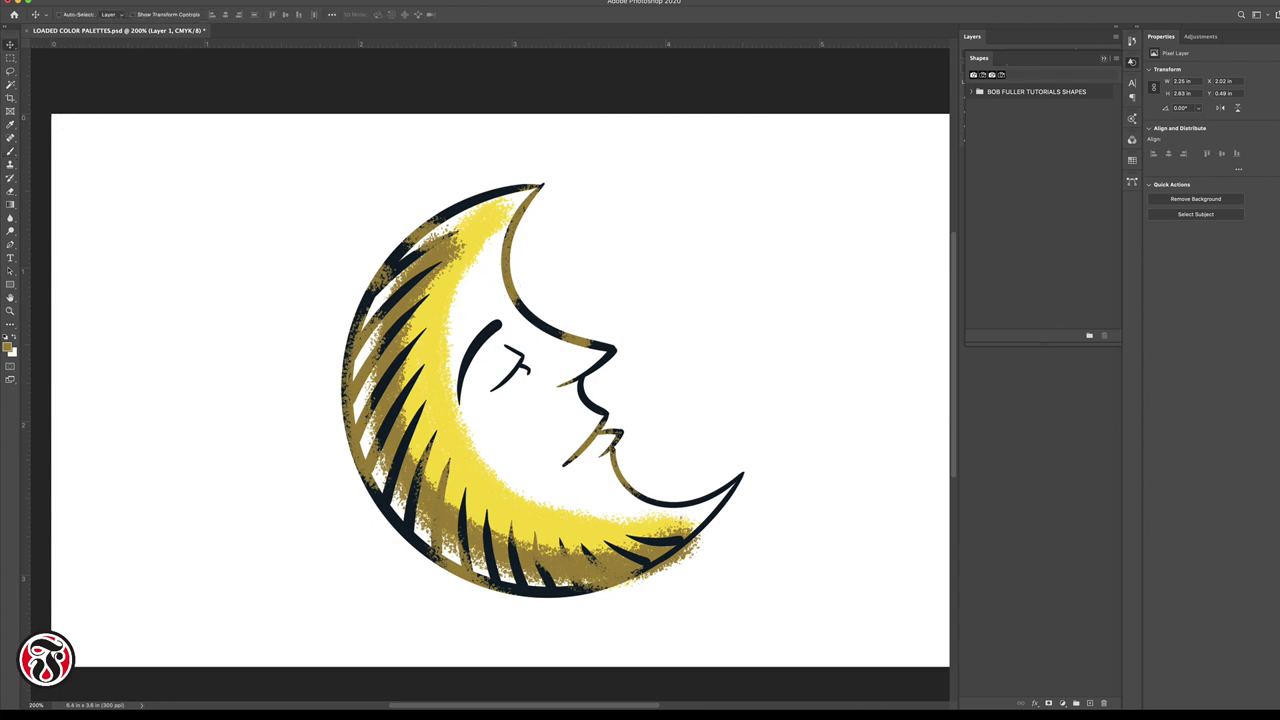
Step: Select Shape 1 and Option-drag it left to create an unpainted Shape 1 copy
{"action": "left_click", "coordinate": [1014, 97]}
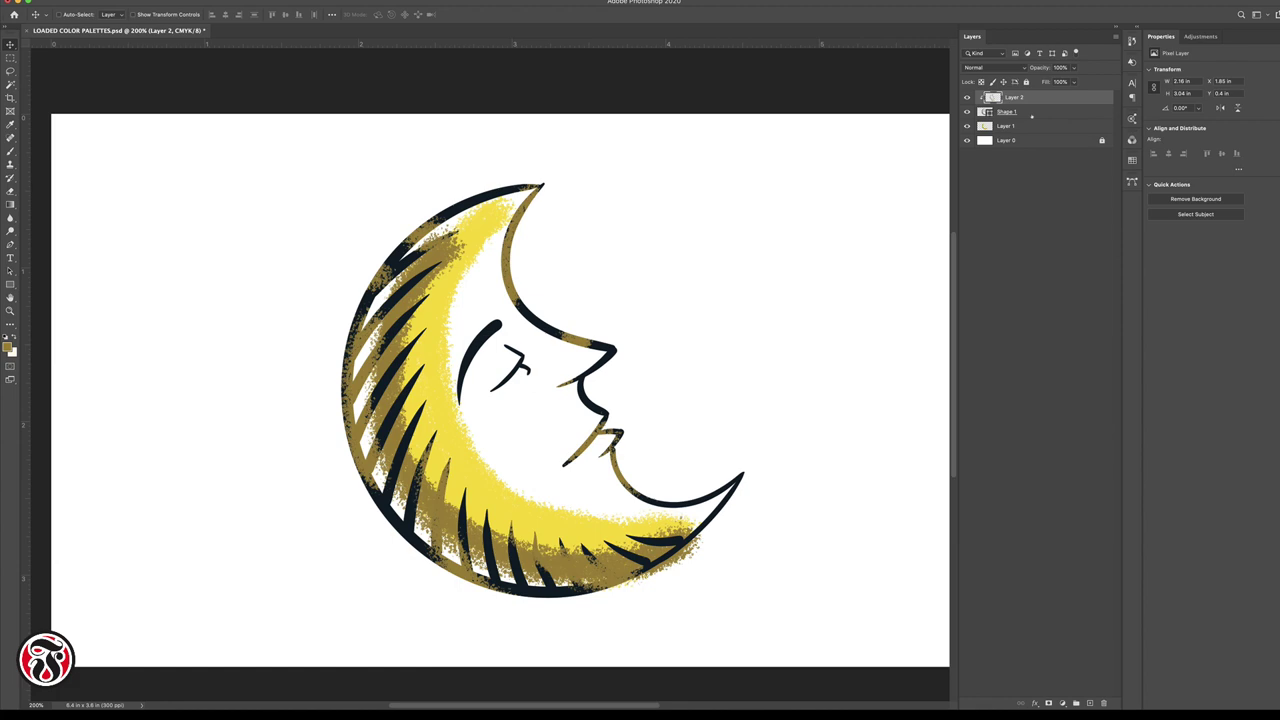
{"action": "left_click", "coordinate": [1032, 113]}
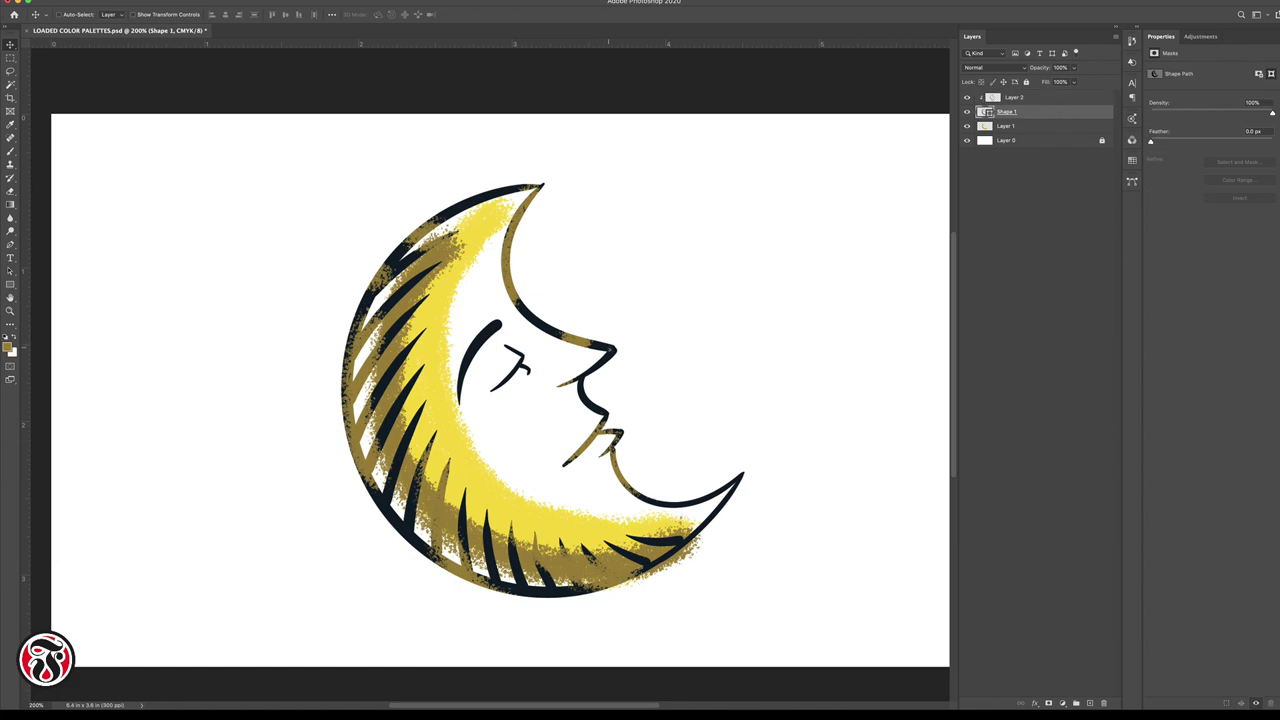
{"action": "left_click_drag", "start_coordinate": [588, 343], "coordinate": [302, 302], "text": "alt"}
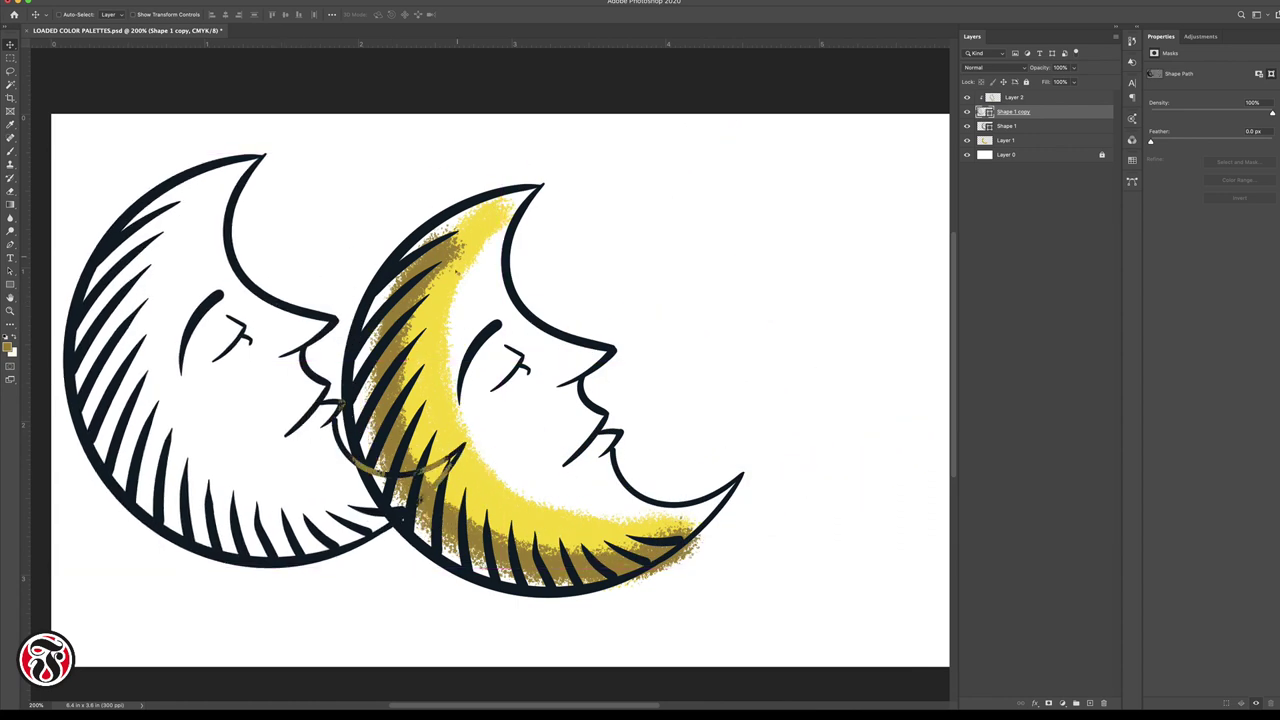